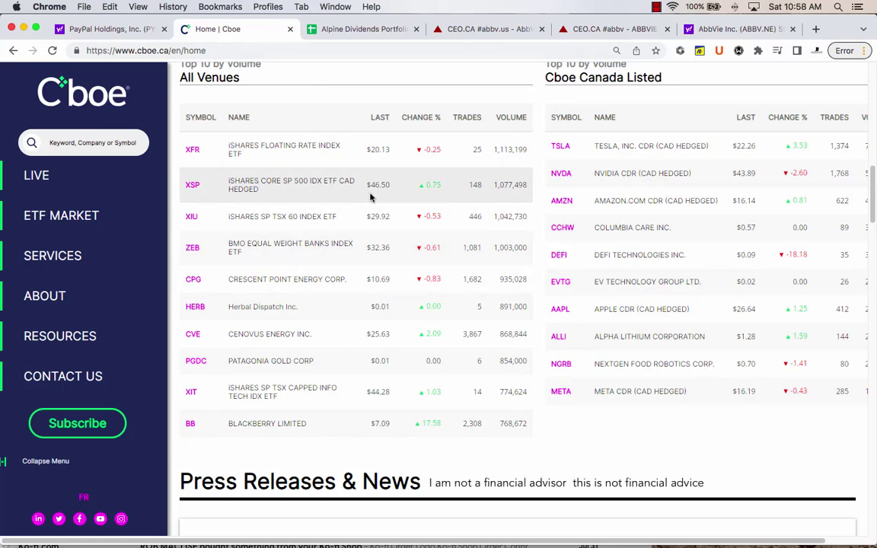
# Step: Review the Cboe Canada volume listings and the Yahoo Finance quotes for ABBV.NE and PYPL.NE, alongside the empty NEO sheet
pyautogui.click(379, 30)
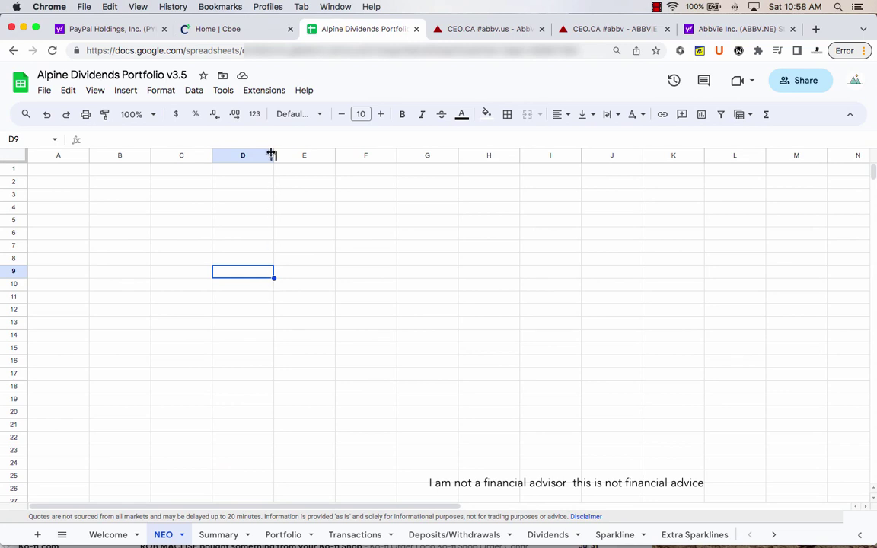
pyautogui.click(243, 31)
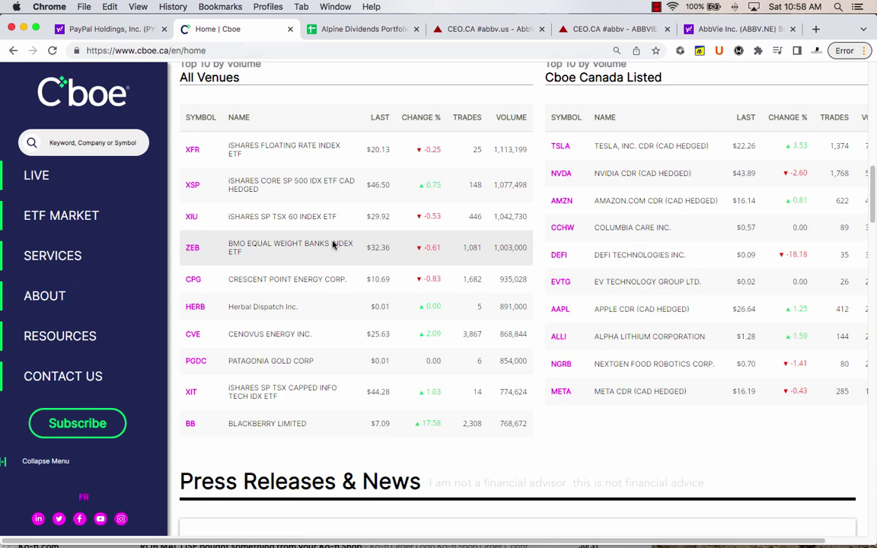
pyautogui.click(370, 31)
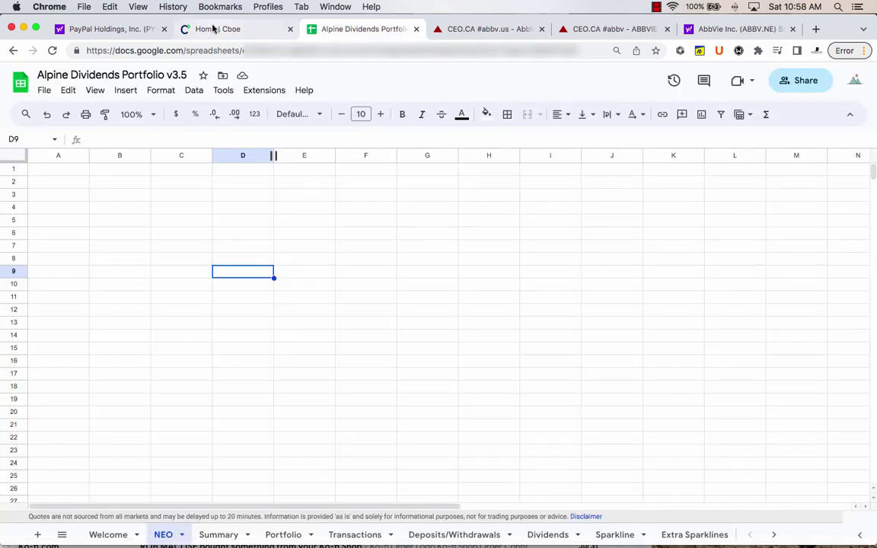
pyautogui.click(725, 31)
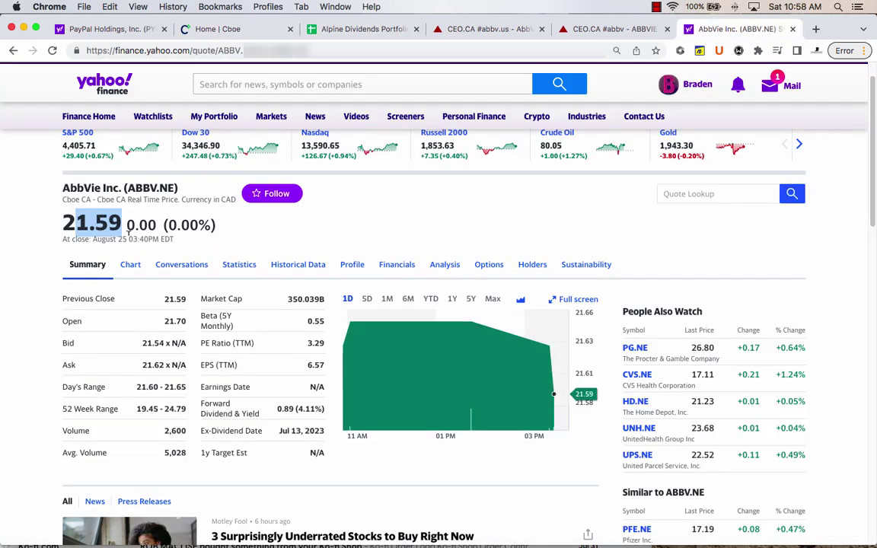
pyautogui.click(104, 216)
pyautogui.click(89, 29)
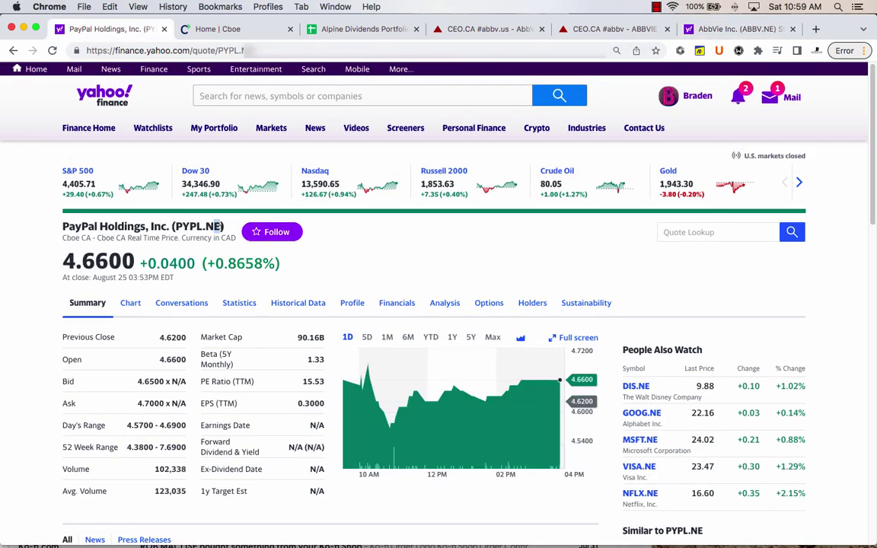
pyautogui.click(219, 252)
# Step: Enter the tickers ABBV and PYPL in cells D7 and D8 of the Alpine Dividends Portfolio spreadsheet's NEO sheet
pyautogui.click(332, 32)
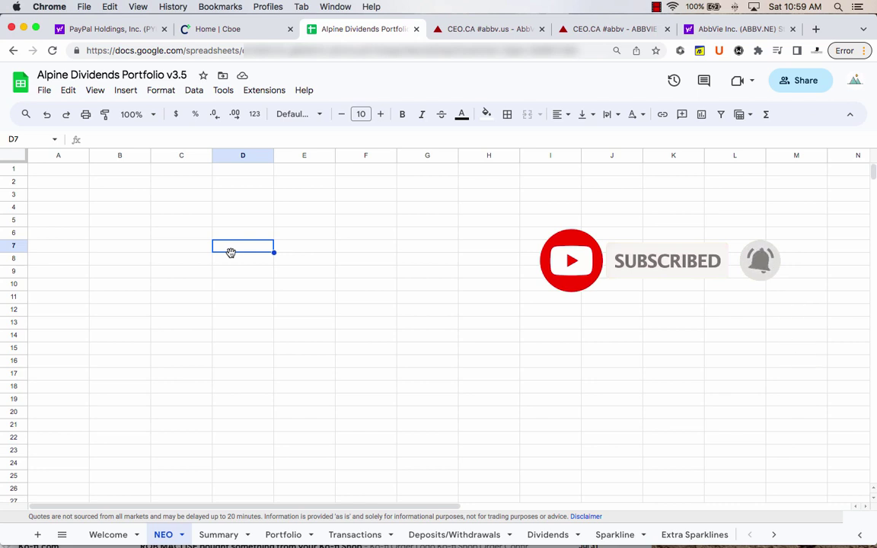
pyautogui.write('ABBV')
pyautogui.press('Return')
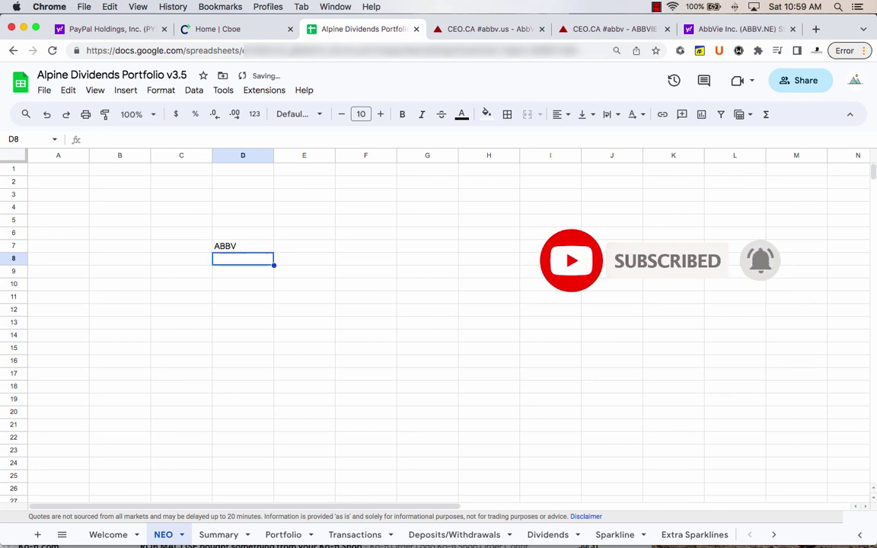
pyautogui.write('PYPL')
pyautogui.press('Return')
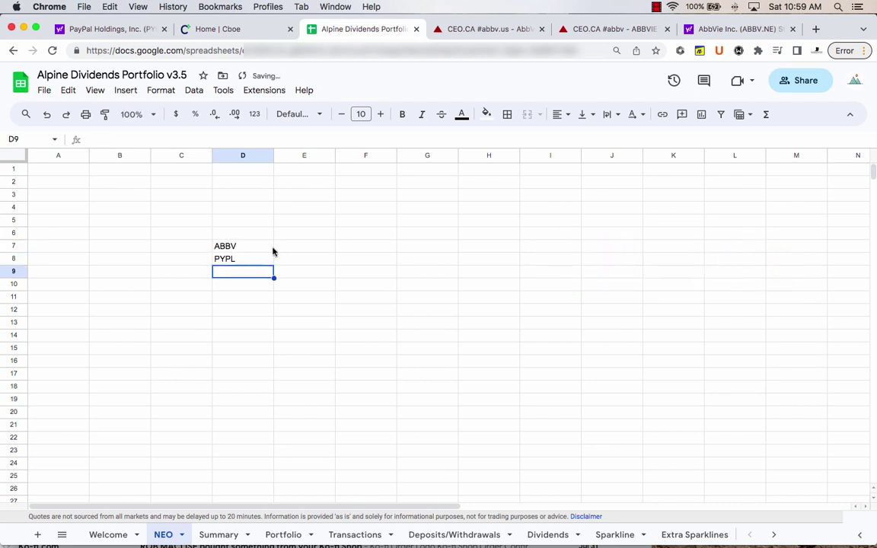
# Step: Enter the formula skeleton =importxml("","") in cell E7 beside the ABBV ticker
pyautogui.click(291, 247)
pyautogui.write('=')
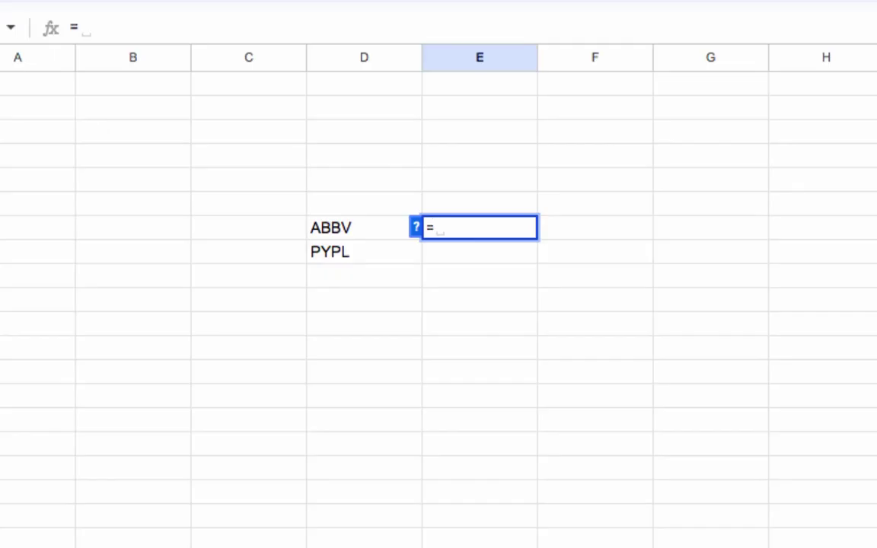
pyautogui.write('import')
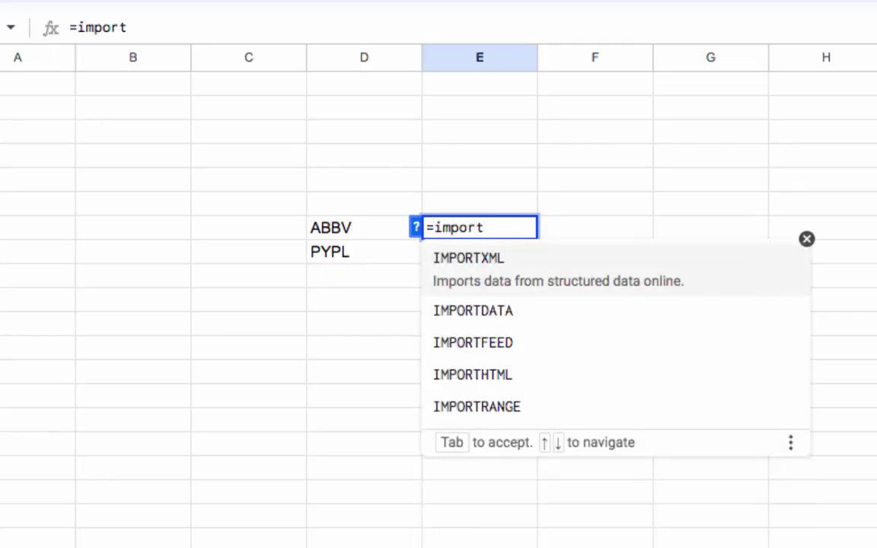
pyautogui.write('xml(')
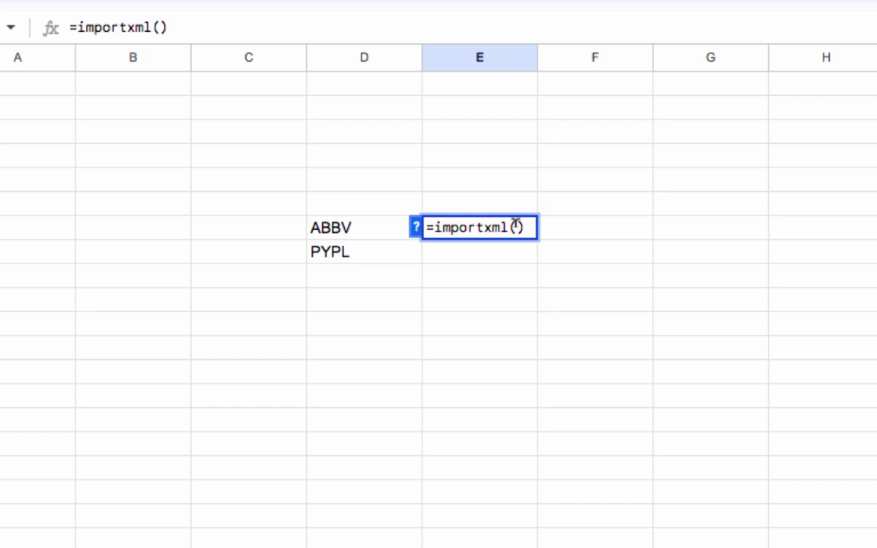
pyautogui.write('"",""')
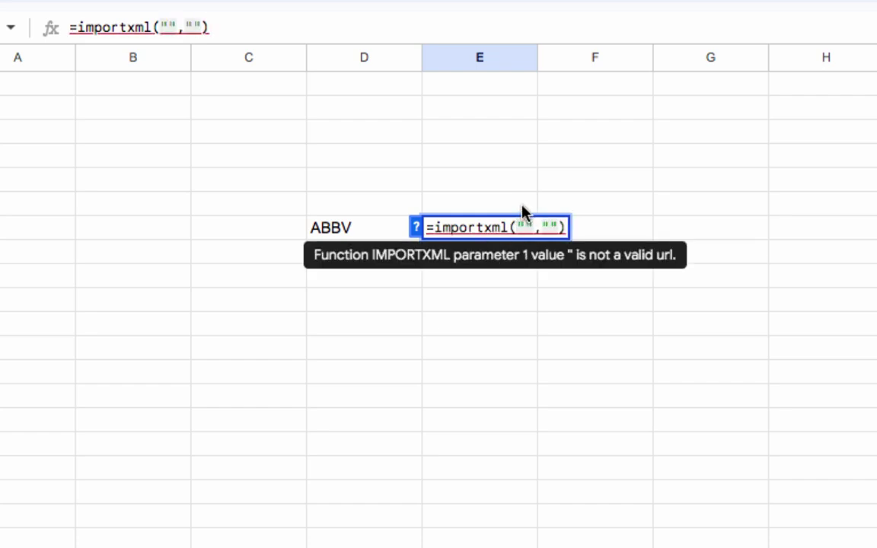
pyautogui.press('Escape')
pyautogui.click(450, 208)
pyautogui.click(442, 227)
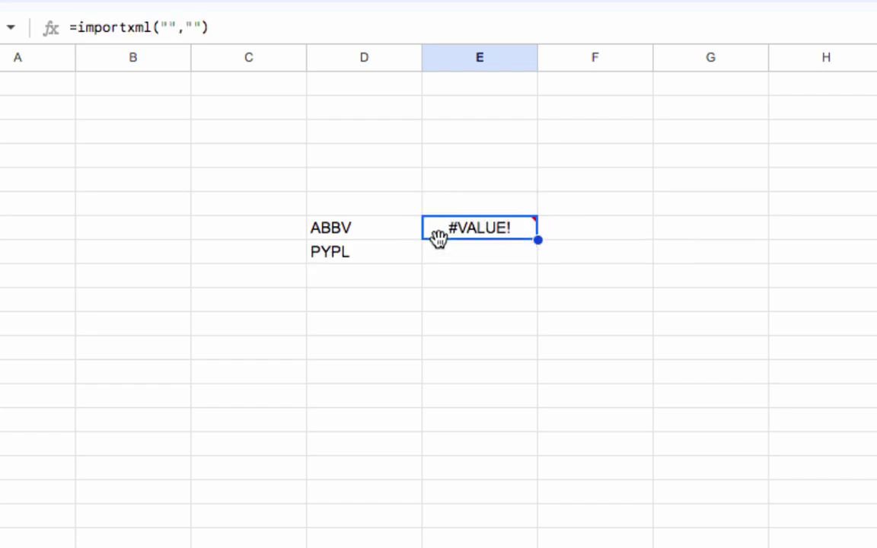
# Step: Read the built-in help for IMPORTXML's url, xpath_query and locale arguments
pyautogui.doubleClick(493, 229)
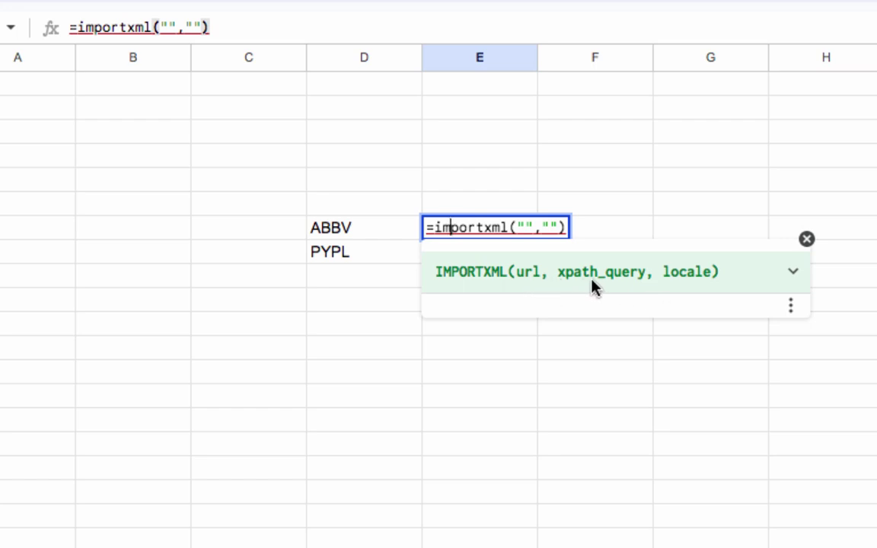
pyautogui.click(714, 276)
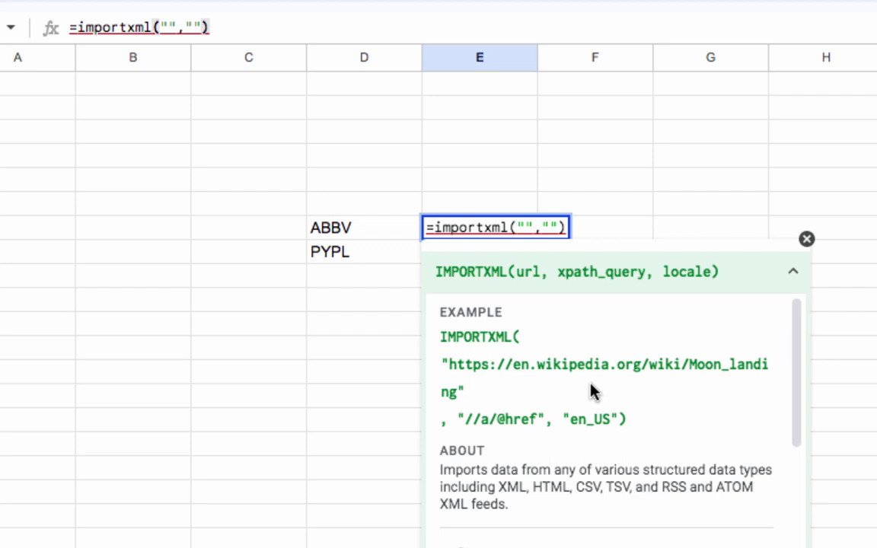
pyautogui.scroll(-3, 570, 504)
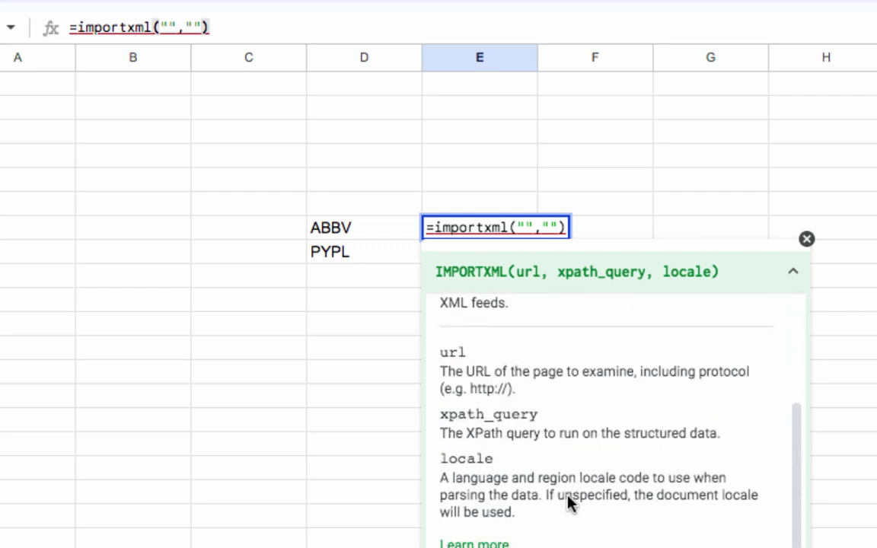
# Step: Reopen the formula in E7 for editing inside the empty quotes of the url argument
pyautogui.click(542, 186)
pyautogui.click(496, 221)
pyautogui.doubleClick(496, 221)
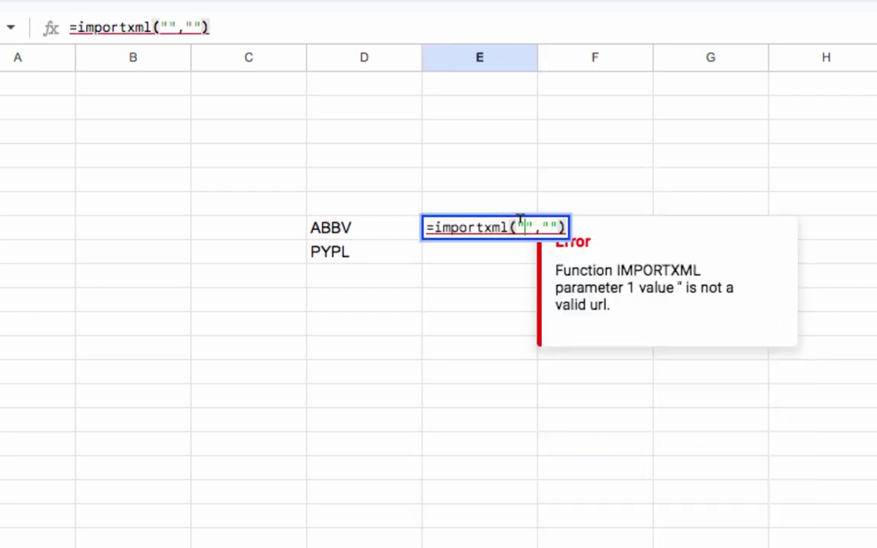
pyautogui.click(521, 227)
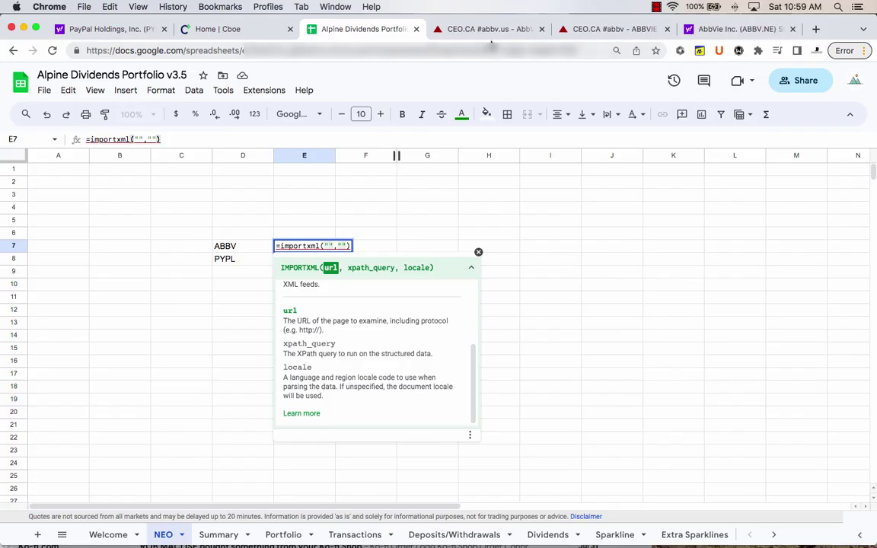
# Step: Compare the CEO.CA pages for the Canadian-listed ABBV and the US-listed ABBV.US, including their prices and messages
pyautogui.click(609, 29)
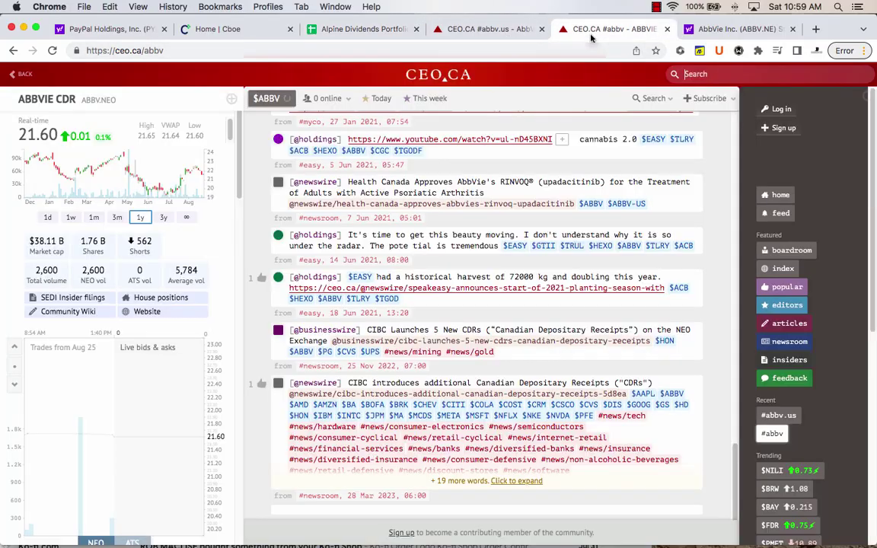
pyautogui.click(501, 29)
pyautogui.scroll(15, 272, 158)
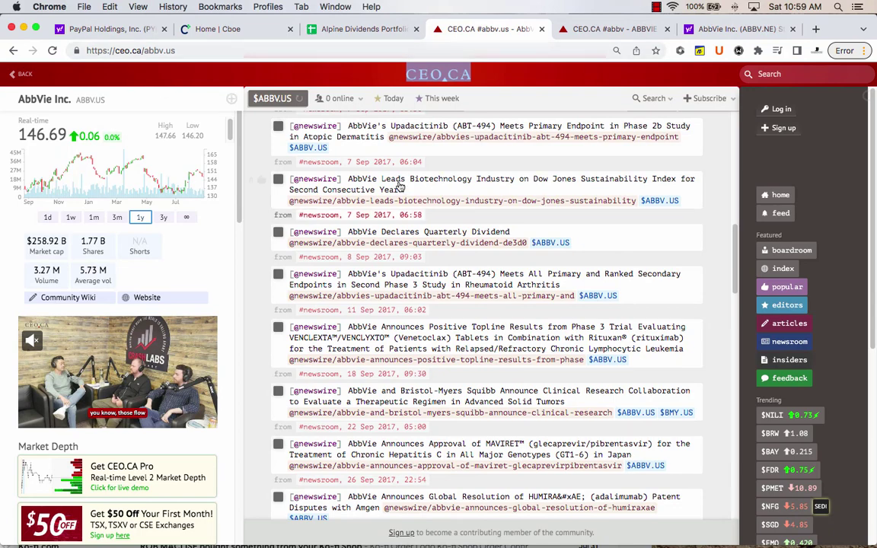
pyautogui.scroll(5, 354, 258)
pyautogui.scroll(3, 353, 257)
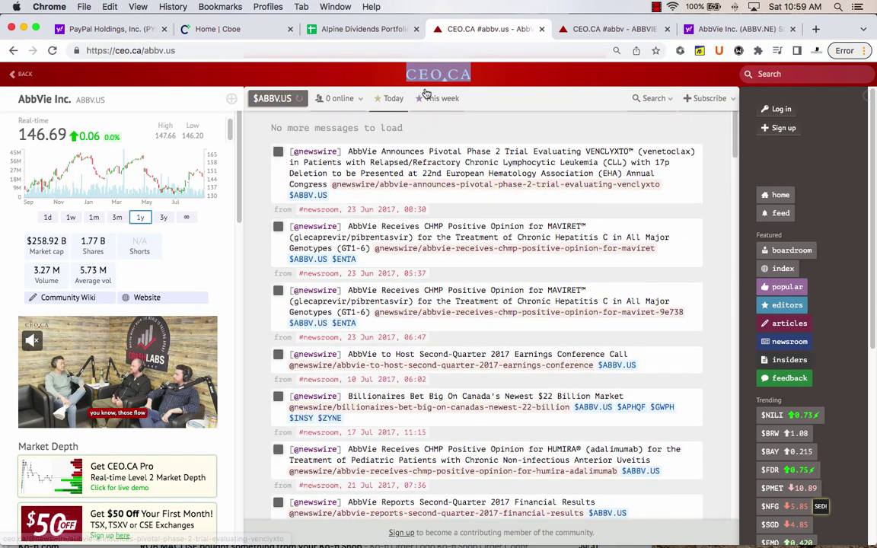
pyautogui.hotkey('ctrl', 'Tab')
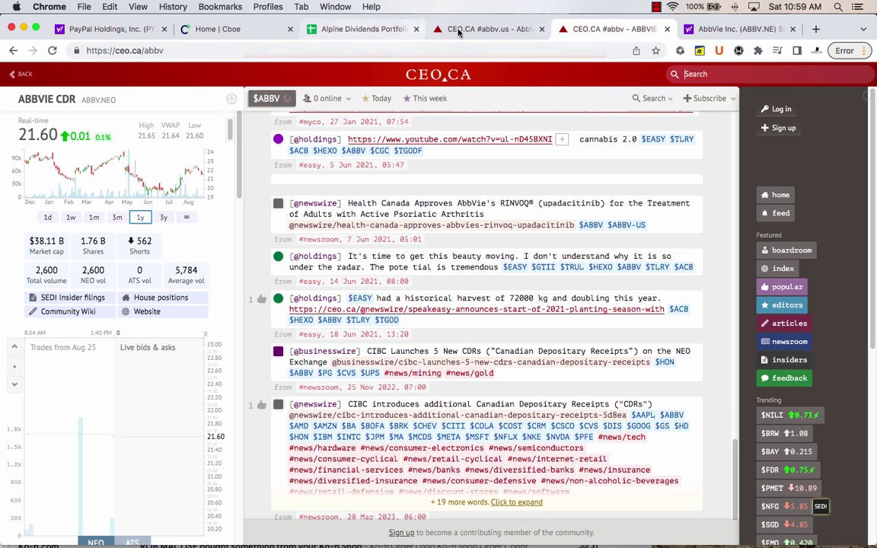
pyautogui.click(488, 29)
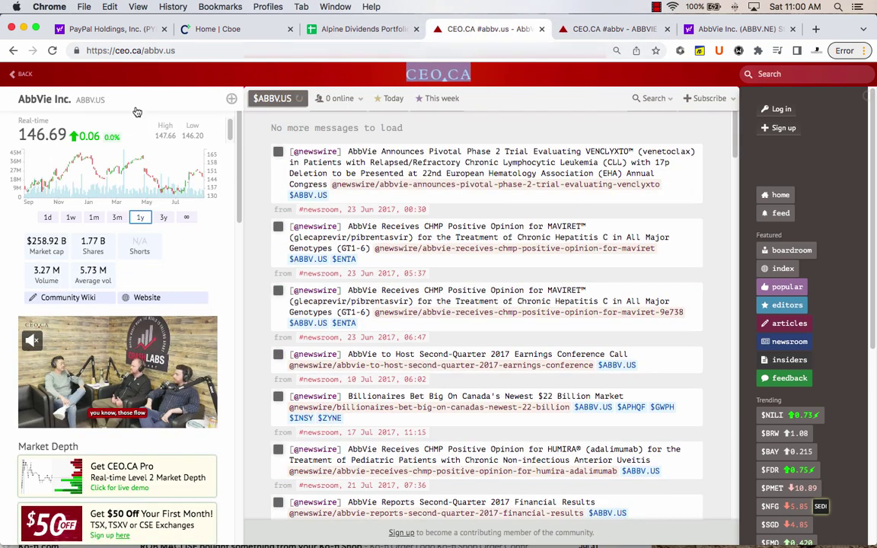
pyautogui.click(617, 29)
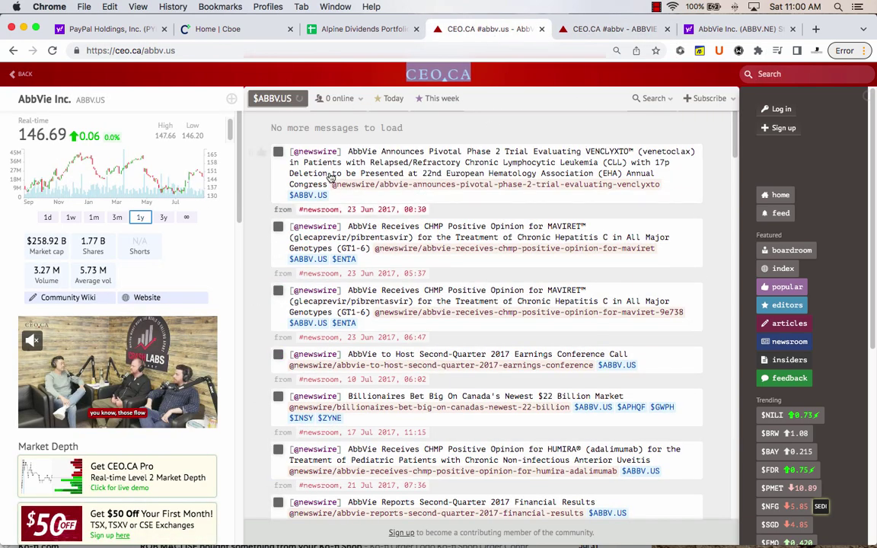
pyautogui.click(494, 28)
# Step: Search CEO.CA for abbv and open the $ABBV page of the AbbVie CDR
pyautogui.click(783, 74)
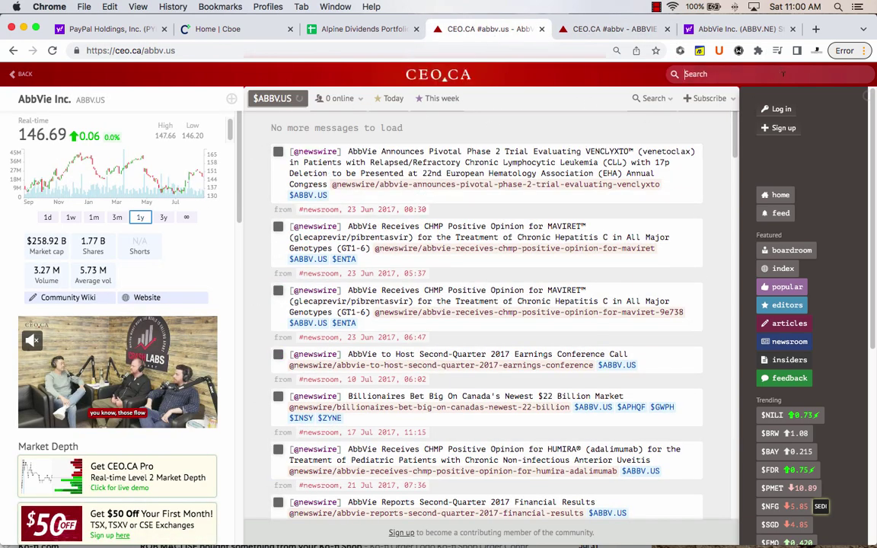
pyautogui.write('abbv')
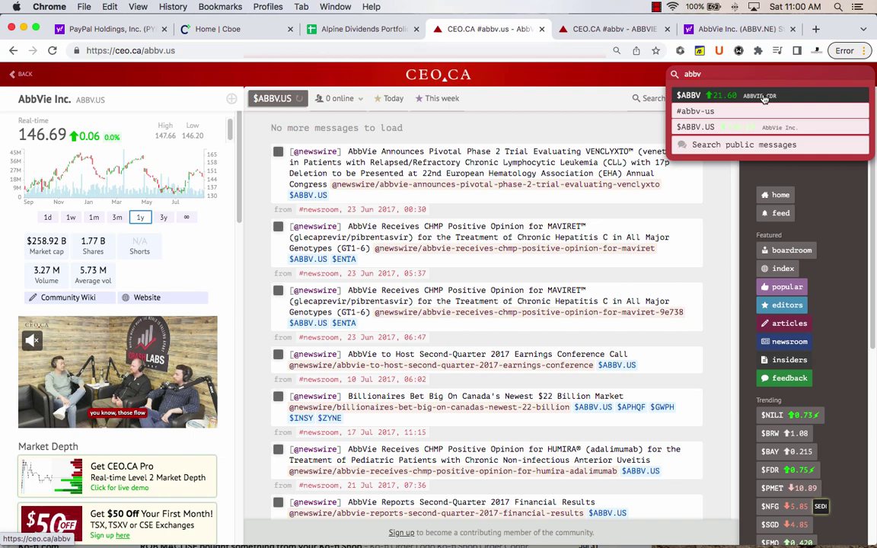
pyautogui.click(764, 100)
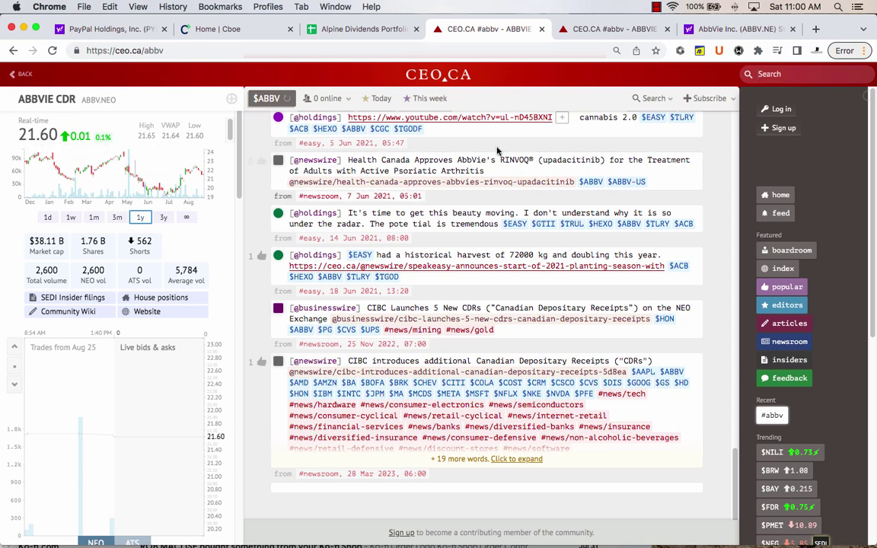
pyautogui.click(203, 50)
pyautogui.press('super+c')
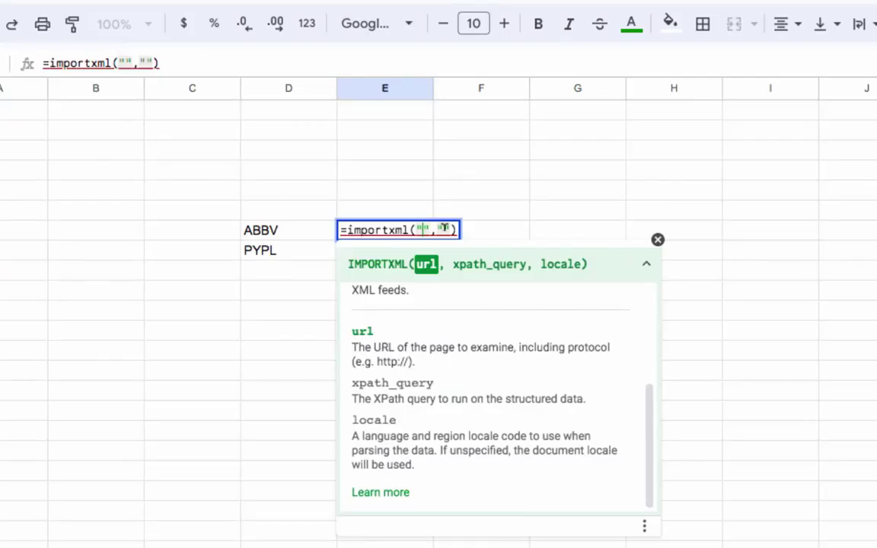
pyautogui.press('super+v')
pyautogui.click(578, 229)
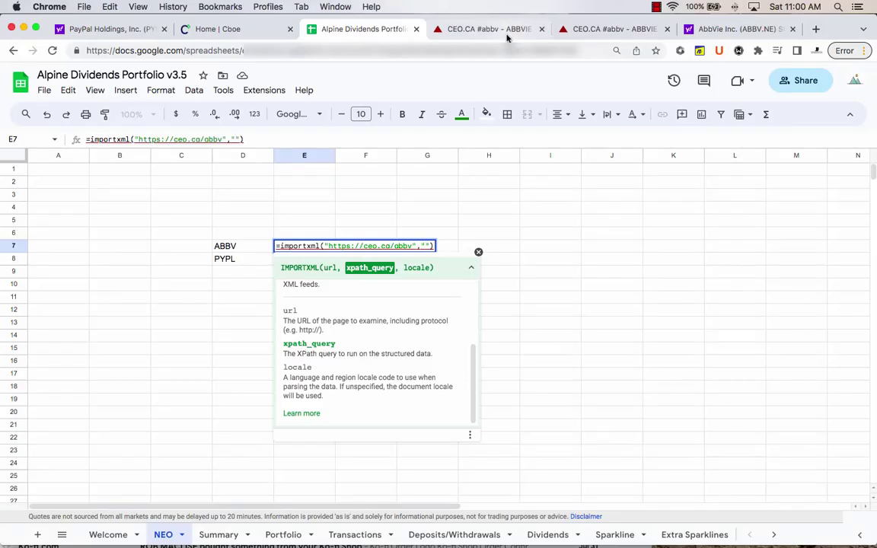
# Step: Inspect the real-time price on the CEO.CA ABBV page in the browser's developer tools
pyautogui.click(488, 31)
pyautogui.doubleClick(35, 135)
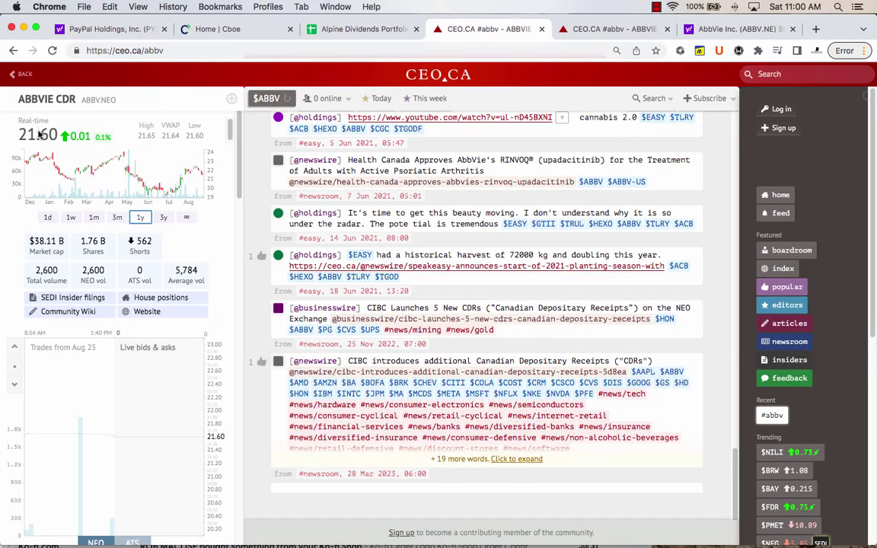
pyautogui.rightClick(38, 135)
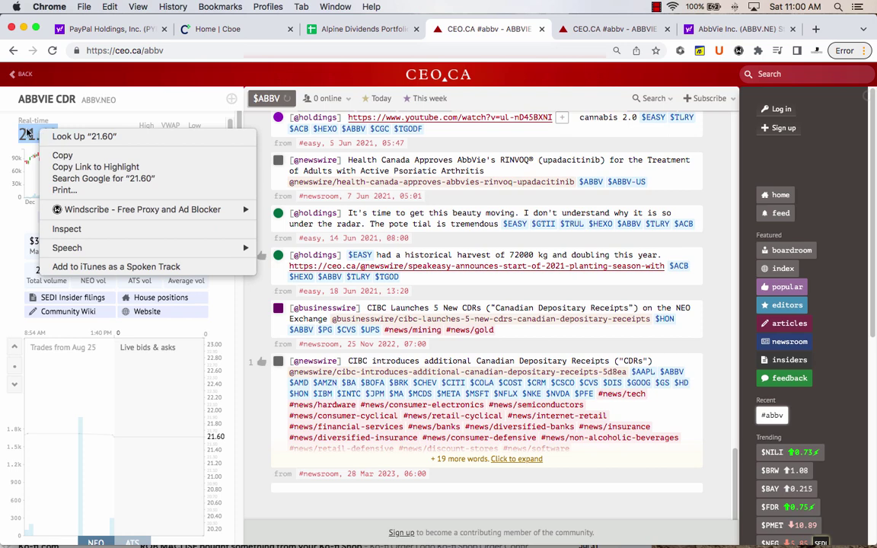
pyautogui.click(34, 124)
pyautogui.rightClick(34, 132)
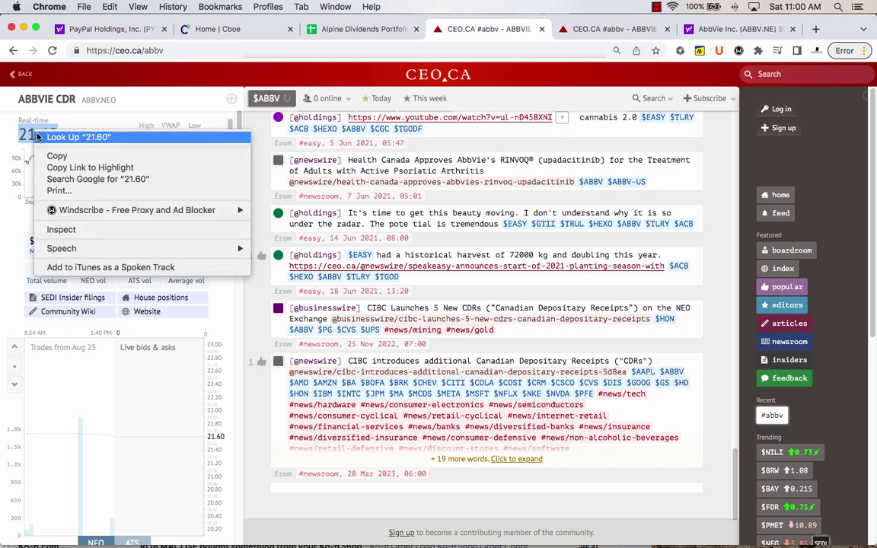
pyautogui.click(61, 230)
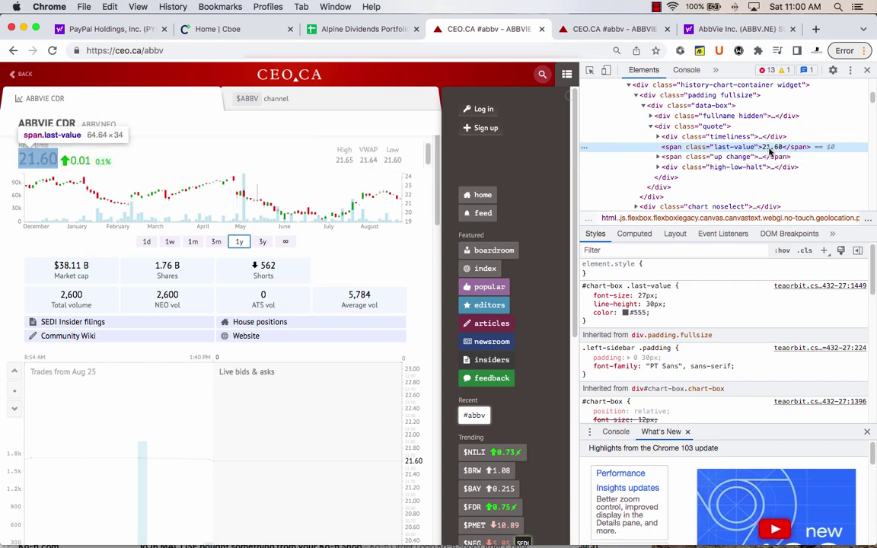
# Step: Copy the full XPath of the price's last-value span element
pyautogui.rightClick(647, 147)
pyautogui.moveTo(724, 222)
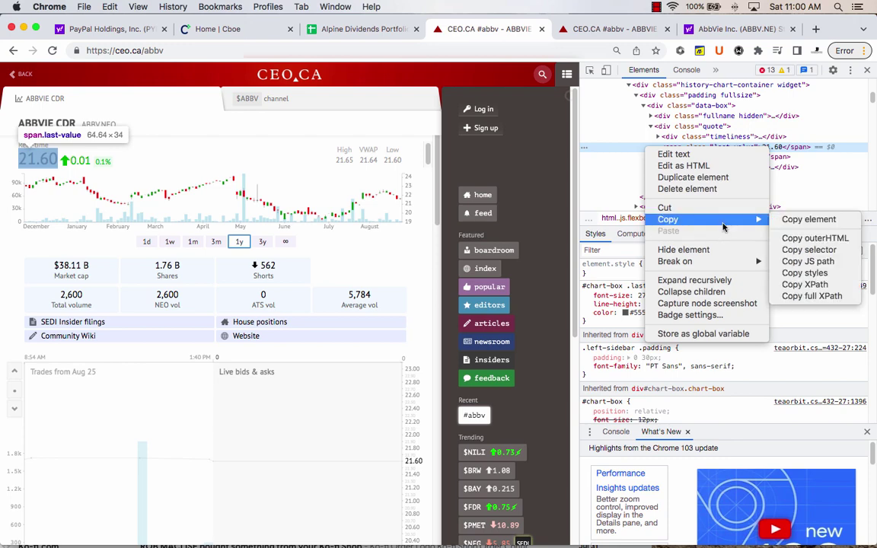
pyautogui.click(807, 296)
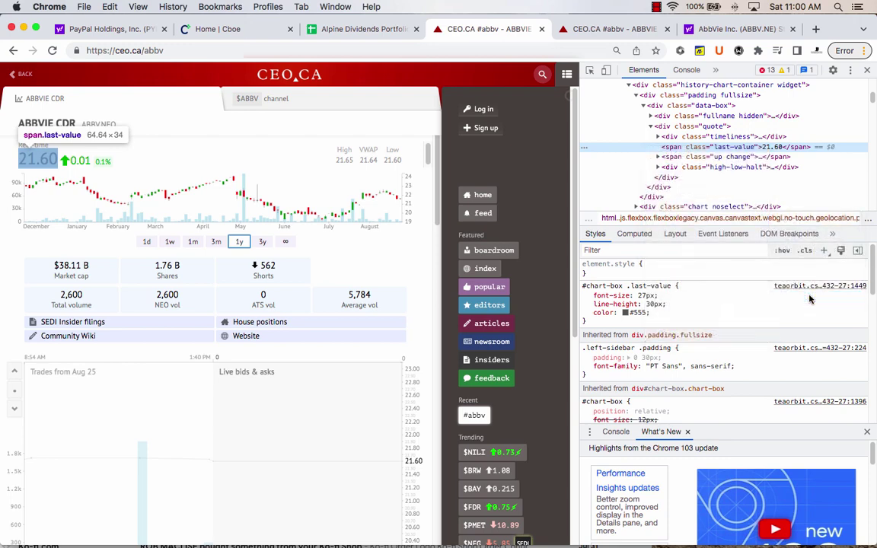
# Step: Complete the IMPORTXML formula in E7 with the copied full XPath as its xpath_query argument
pyautogui.click(347, 29)
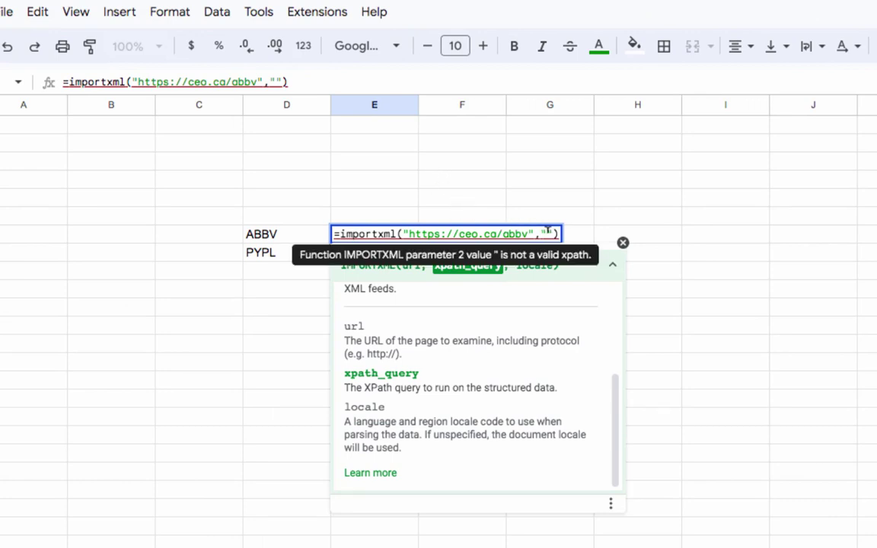
pyautogui.hotkey('ctrl', 'v')
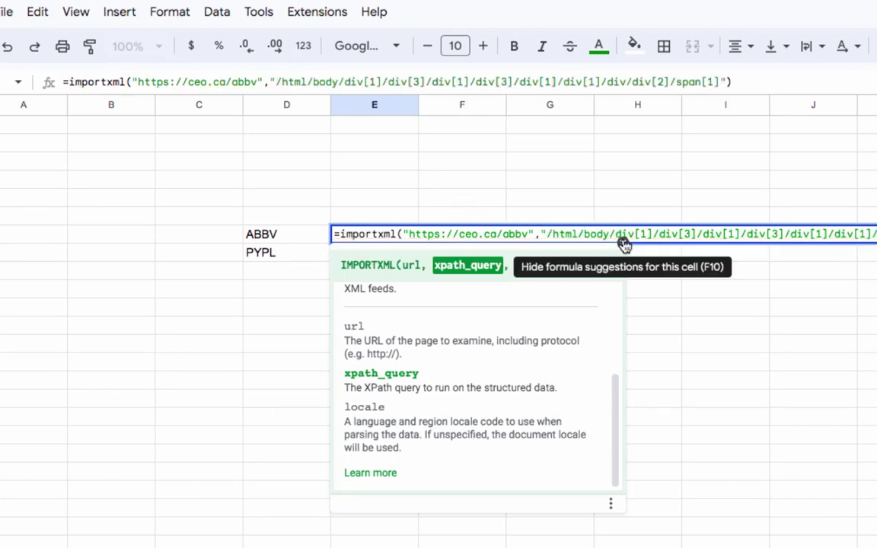
pyautogui.press('Return')
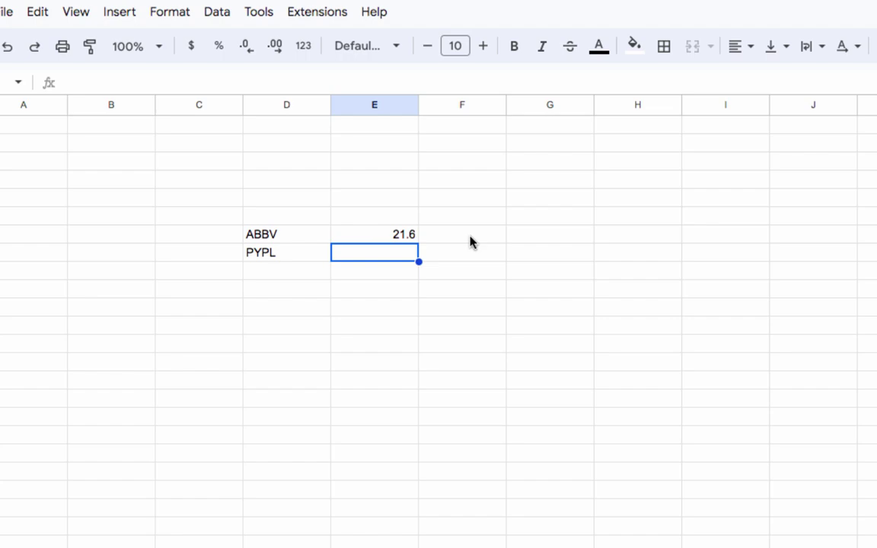
pyautogui.click(411, 237)
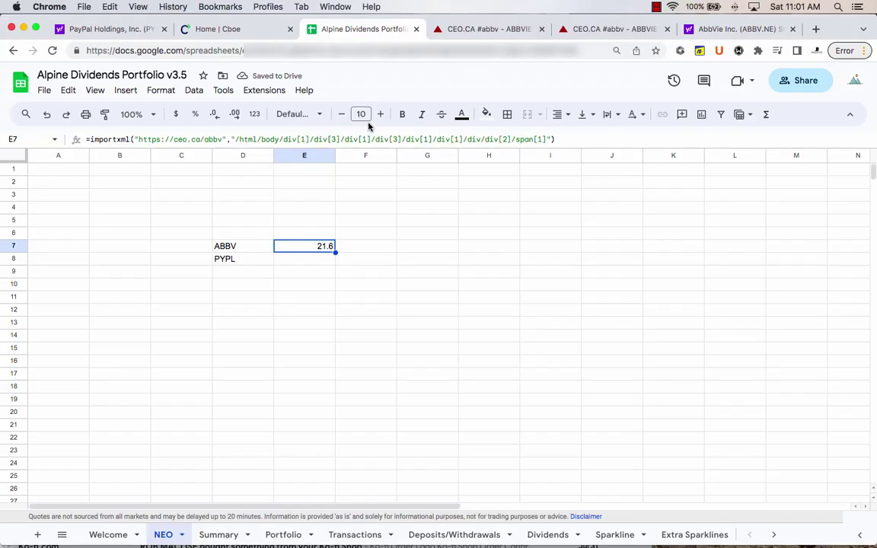
# Step: Check the E7 price against the CEO.CA ABBV page and format E7 as currency
pyautogui.click(621, 31)
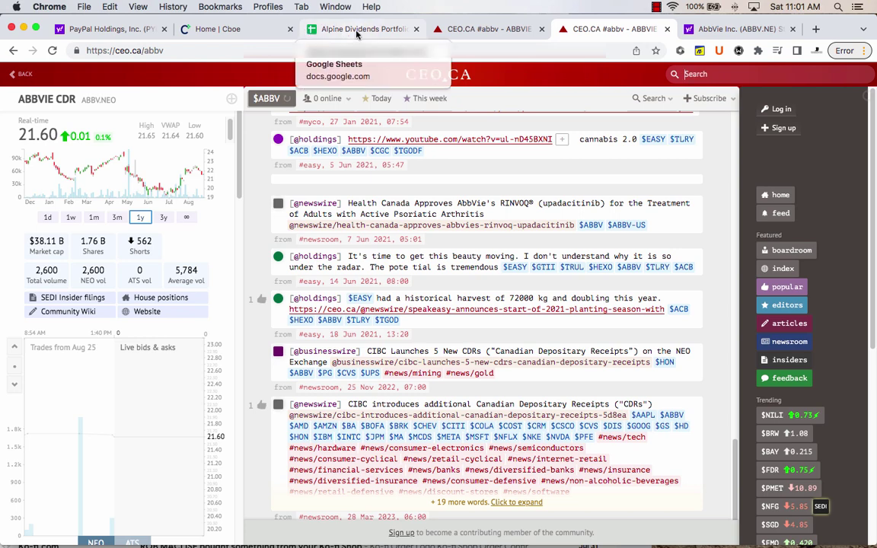
pyautogui.click(318, 28)
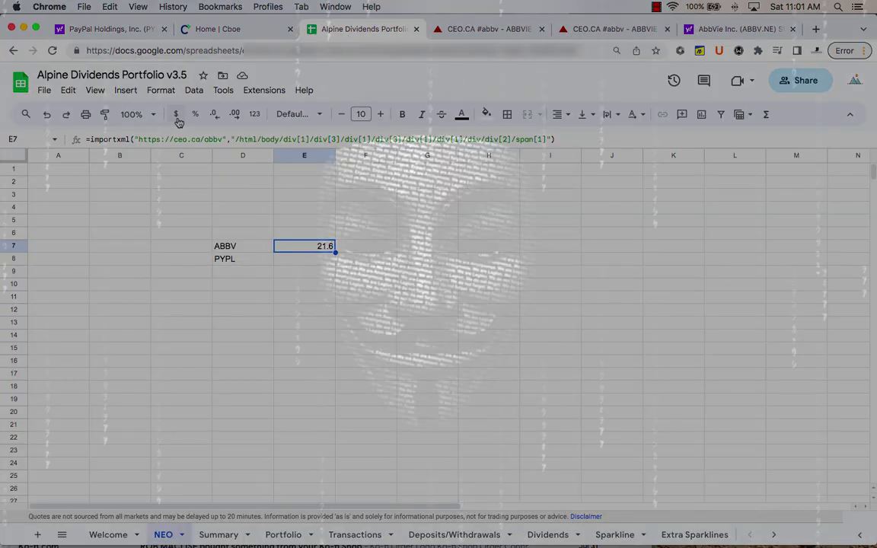
pyautogui.click(176, 114)
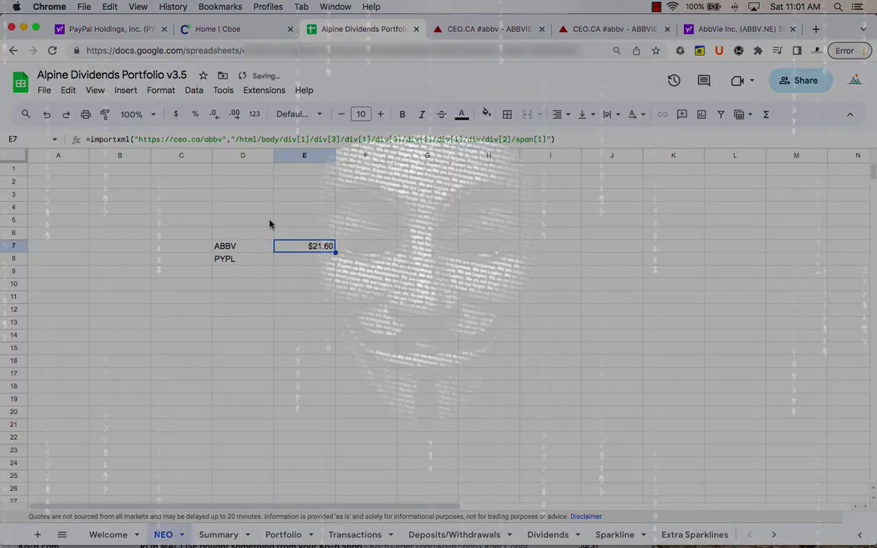
pyautogui.click(313, 254)
pyautogui.click(315, 251)
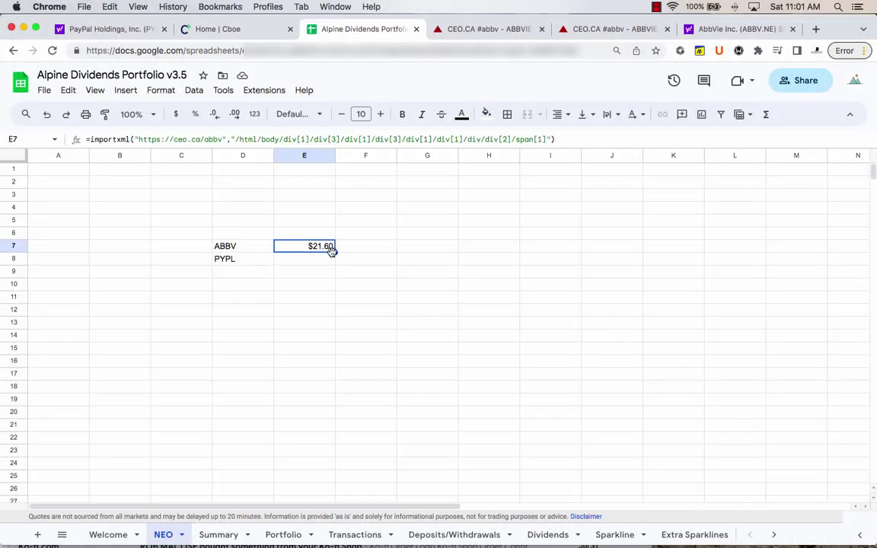
# Step: Fill the IMPORTXML formula from E7 down to E8 for PYPL
pyautogui.click(244, 263)
pyautogui.click(308, 250)
pyautogui.moveTo(336, 256); pyautogui.dragTo(318, 262)
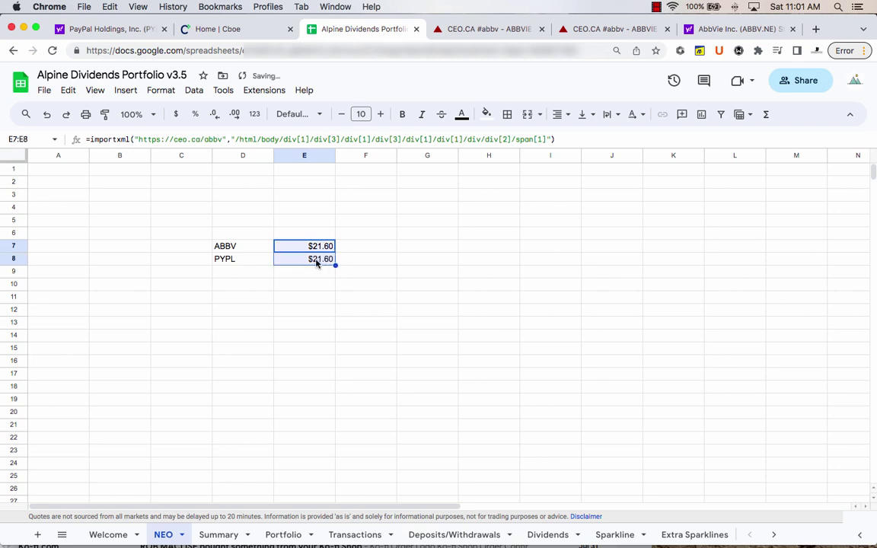
pyautogui.click(315, 259)
pyautogui.doubleClick(315, 259)
pyautogui.press('Escape')
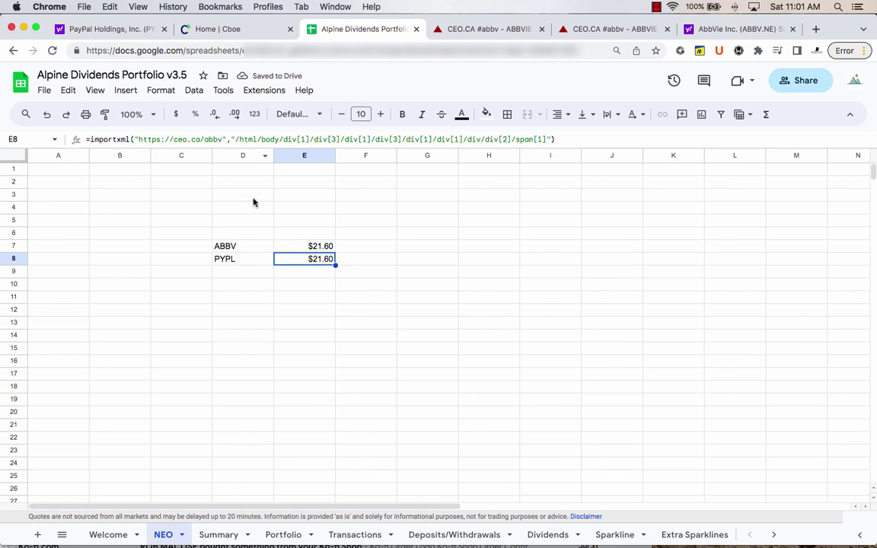
pyautogui.click(222, 140)
pyautogui.press('BackSpace')
pyautogui.press('BackSpace')
pyautogui.press('BackSpace')
pyautogui.press('BackSpace')
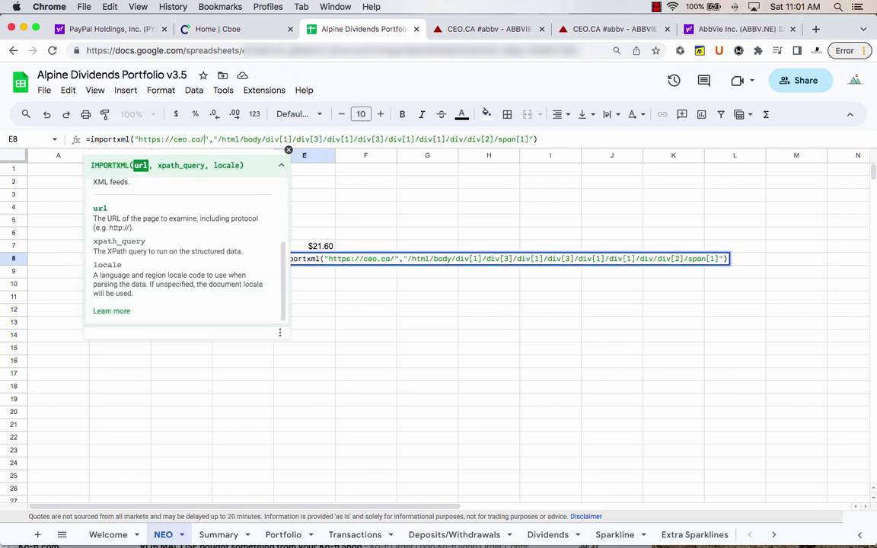
pyautogui.write('pypl')
pyautogui.press('Return')
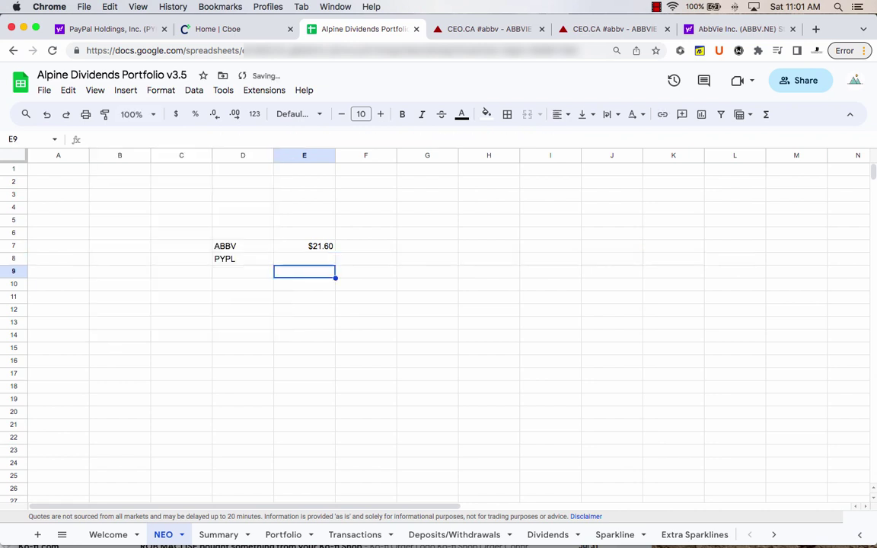
# Step: Compare the PYPL price in E8 with the PayPal PYPL.NE quote on Yahoo Finance
pyautogui.click(325, 262)
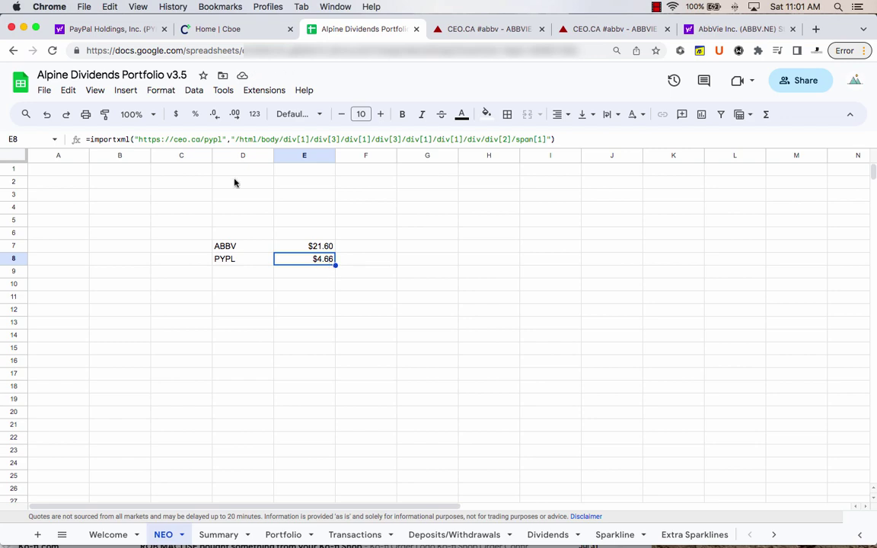
pyautogui.click(114, 31)
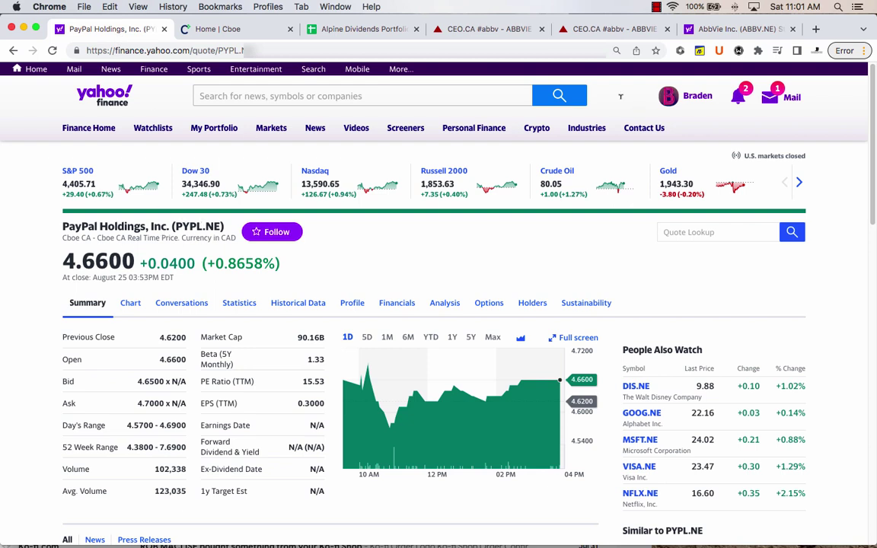
pyautogui.click(364, 30)
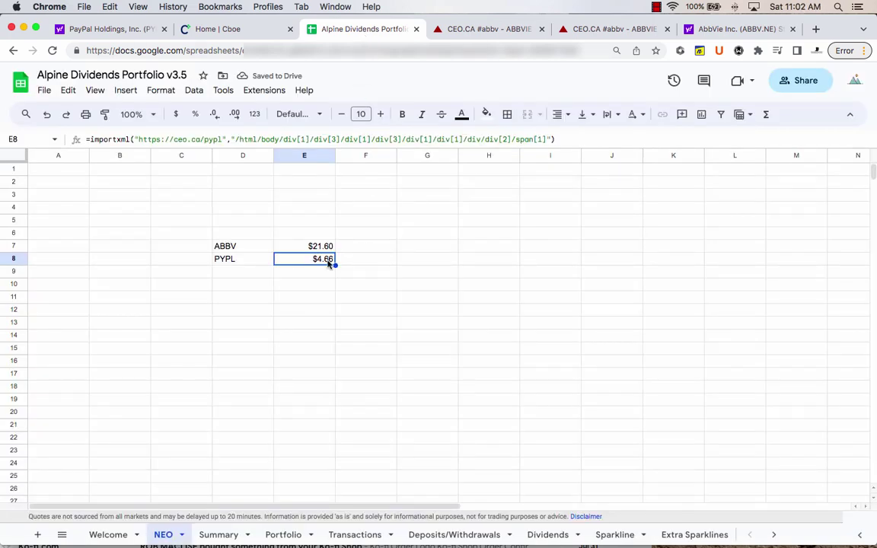
# Step: Add a border around cell D10 to mark it as the ticker input cell
pyautogui.click(266, 287)
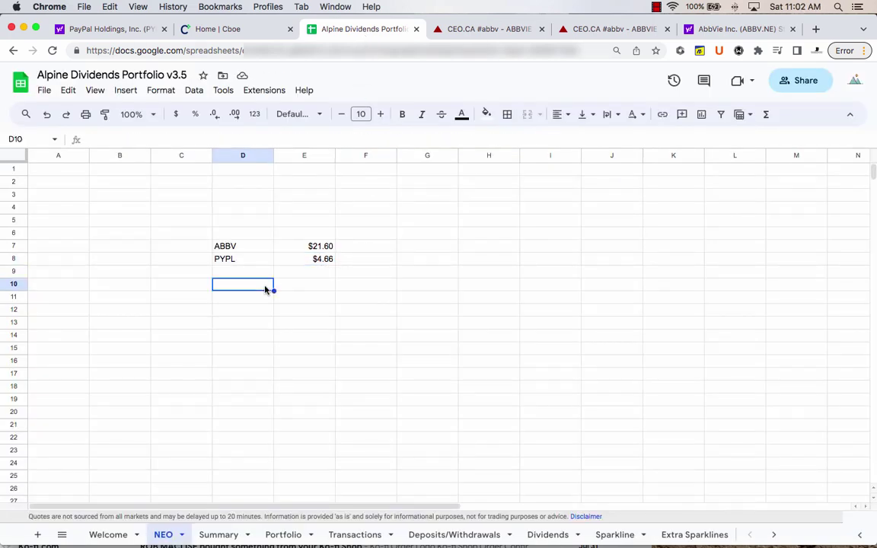
pyautogui.click(506, 114)
pyautogui.click(556, 141)
pyautogui.click(358, 232)
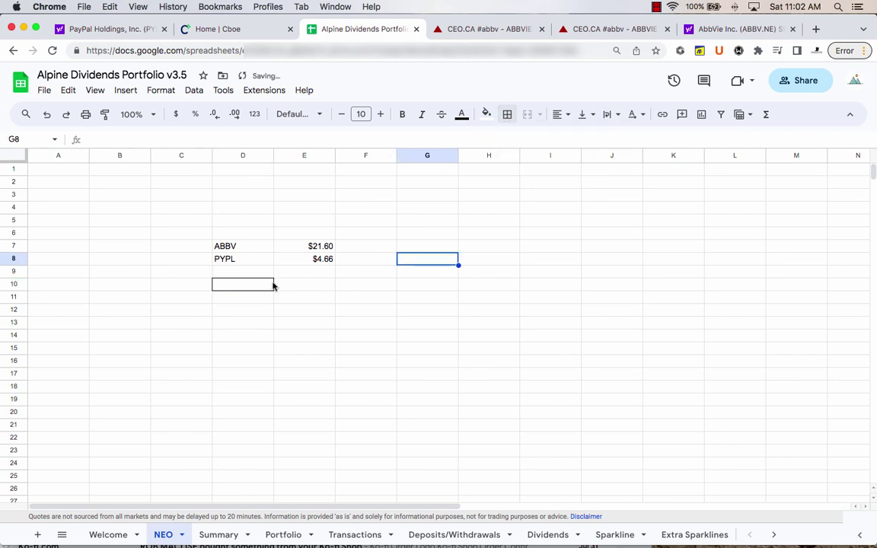
pyautogui.click(366, 285)
pyautogui.click(305, 286)
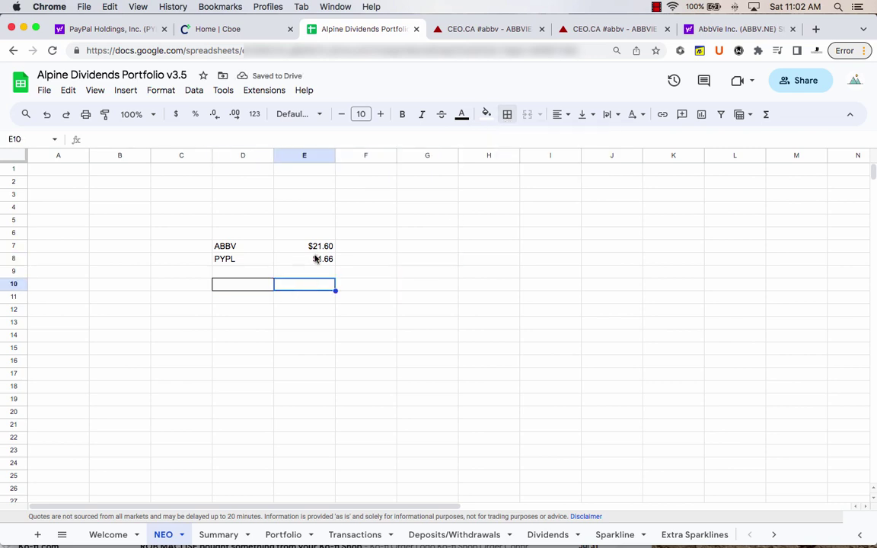
# Step: Fill the E8 formula down to E10 and clear the copy in E9
pyautogui.click(318, 261)
pyautogui.moveTo(335, 264); pyautogui.dragTo(333, 284)
pyautogui.click(304, 272)
pyautogui.press('Delete')
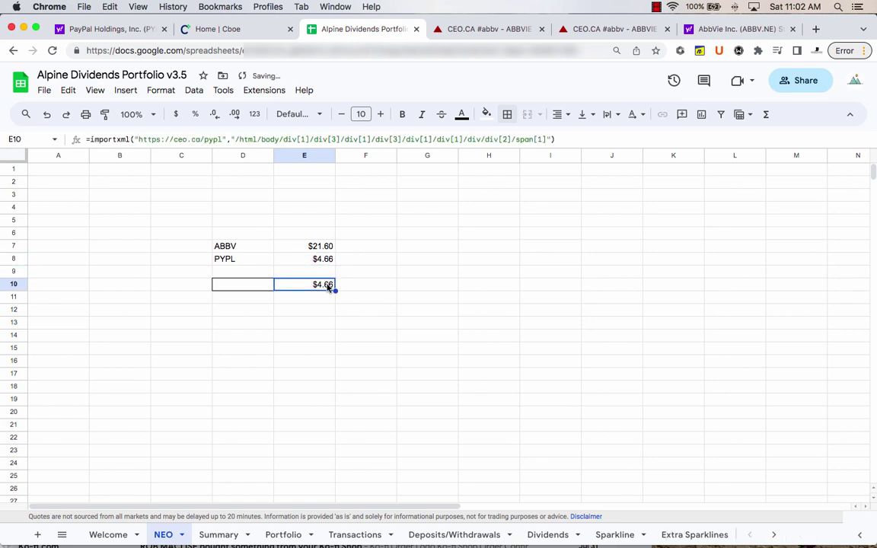
pyautogui.doubleClick(324, 286)
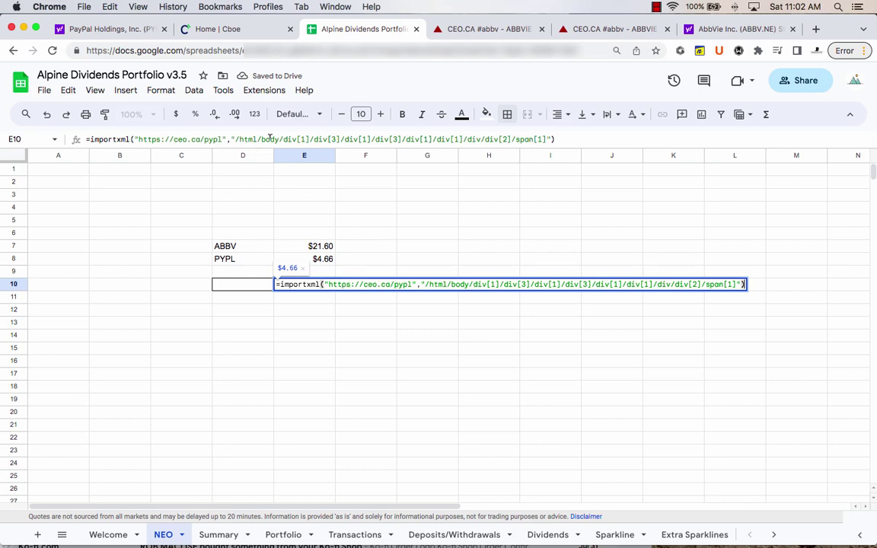
pyautogui.click(221, 140)
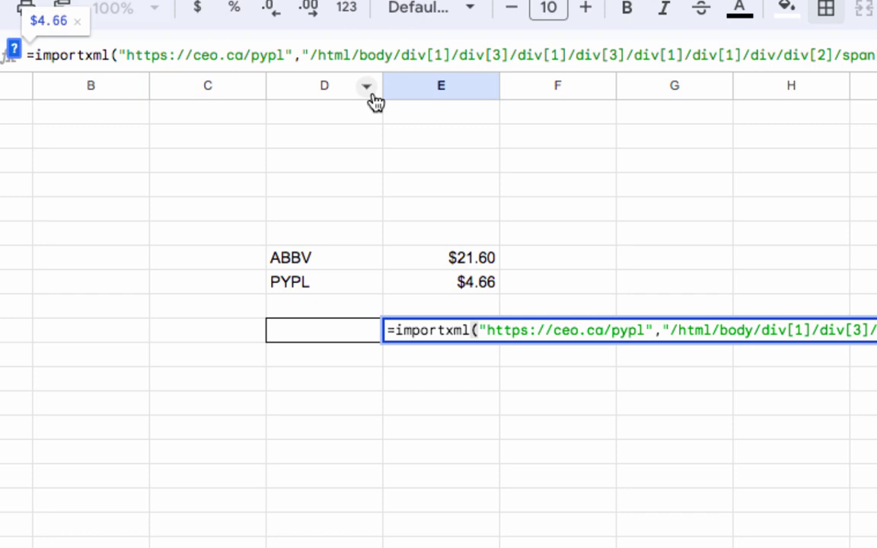
pyautogui.press('BackSpace')
pyautogui.press('BackSpace')
pyautogui.press('BackSpace')
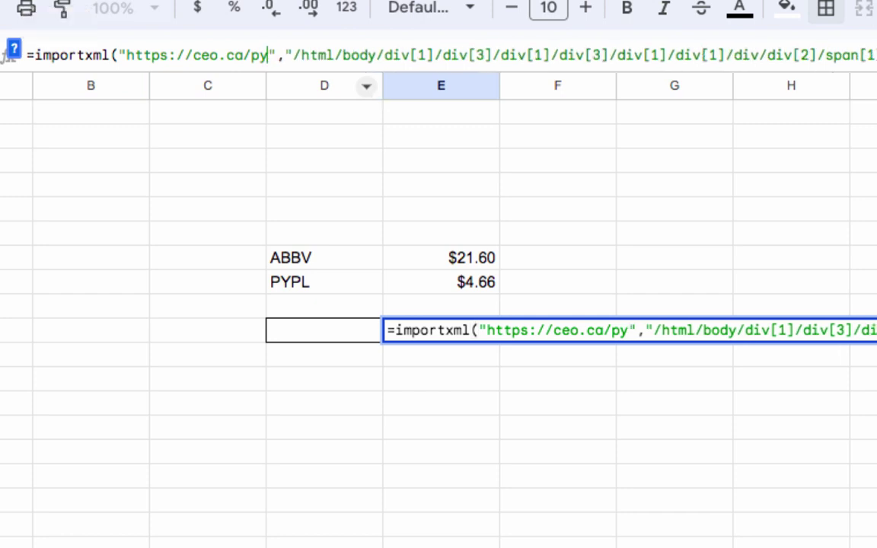
pyautogui.press('BackSpace')
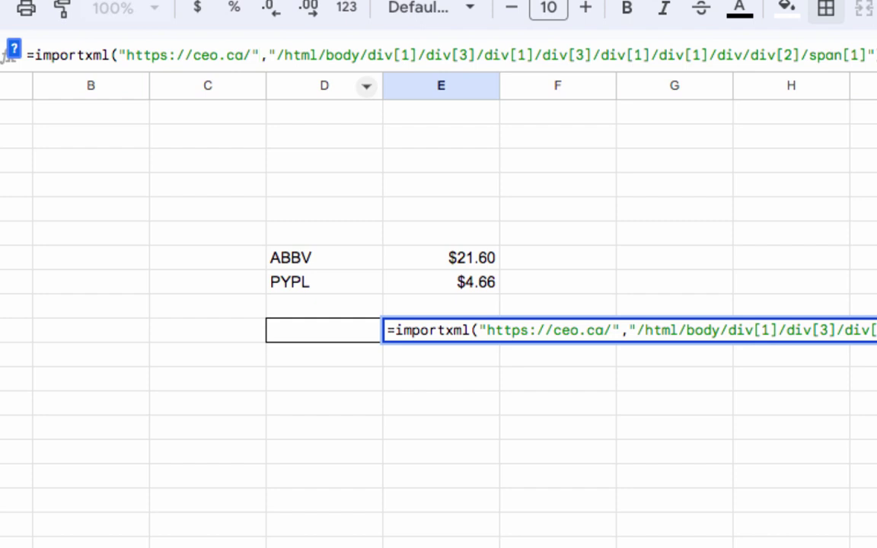
pyautogui.write('&')
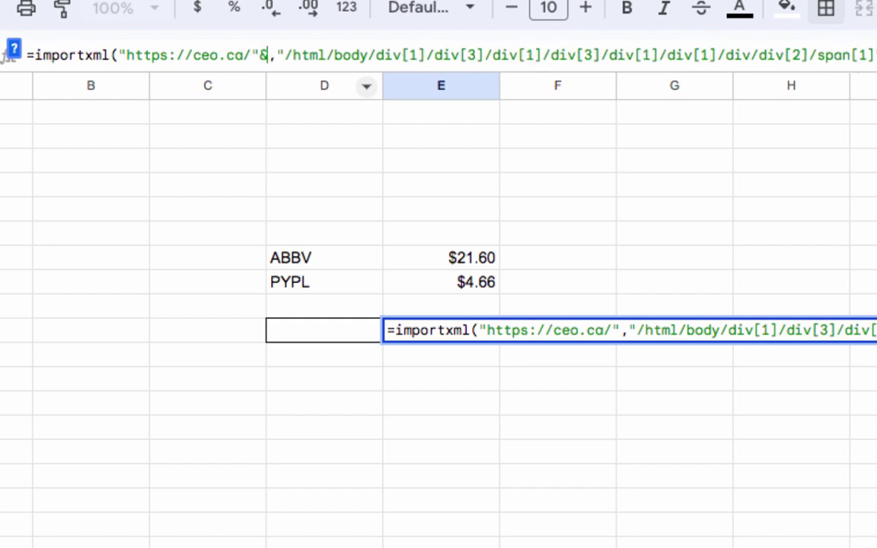
pyautogui.click(320, 338)
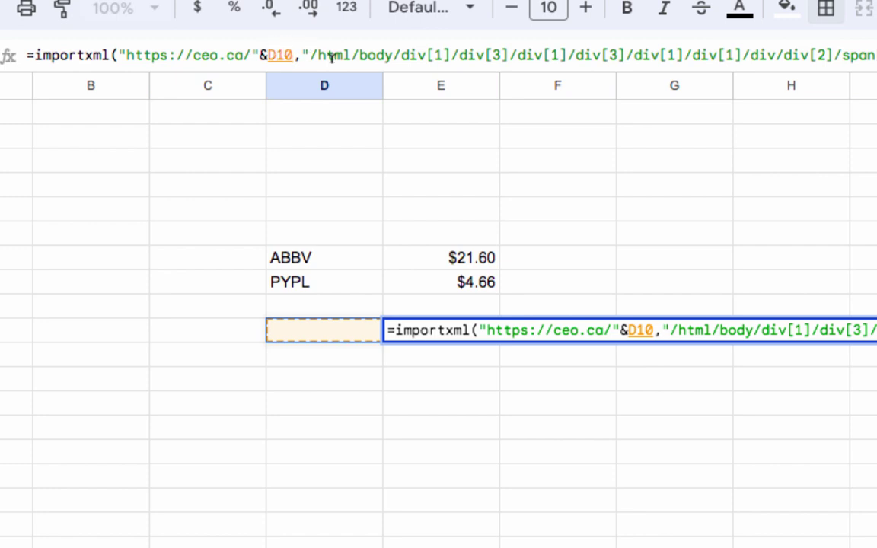
pyautogui.press('Return')
pyautogui.press('Up')
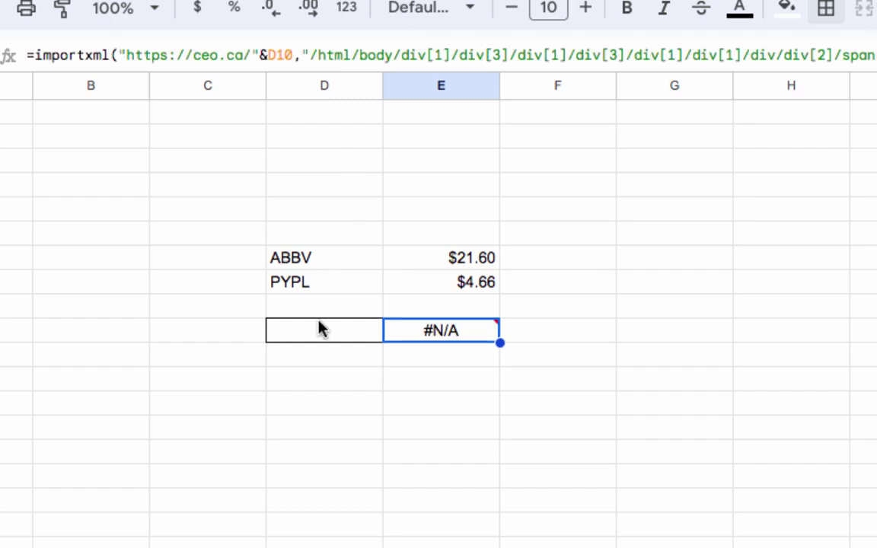
# Step: Enter the ticker ABBV in D10
pyautogui.click(335, 336)
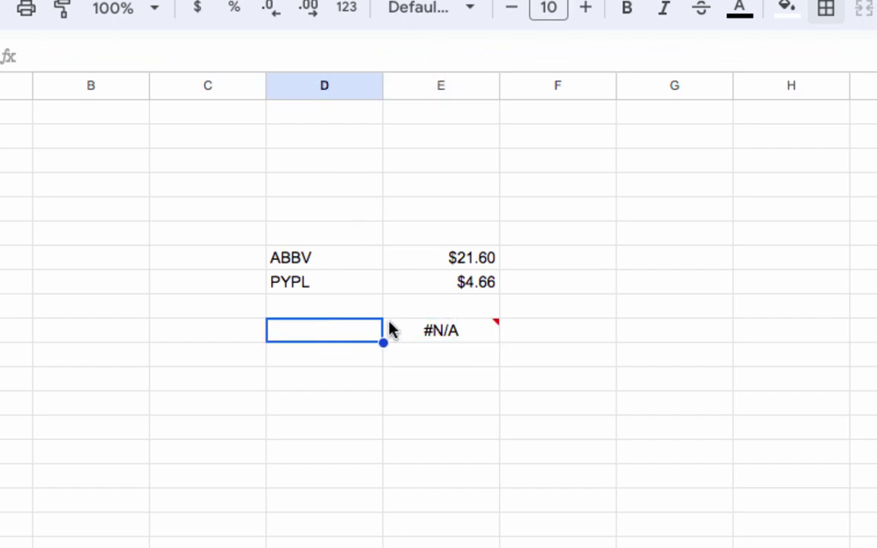
pyautogui.click(413, 328)
pyautogui.click(338, 340)
pyautogui.doubleClick(337, 339)
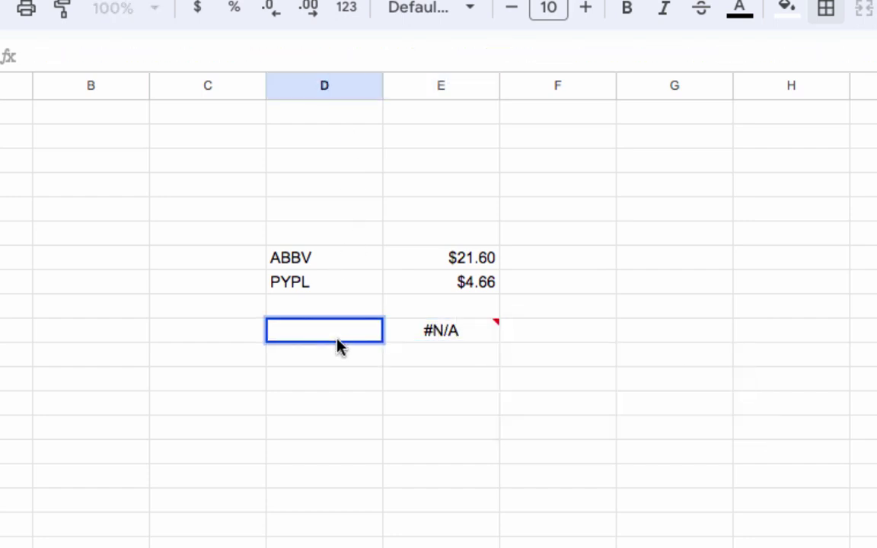
pyautogui.write('ABBV')
pyautogui.press('Return')
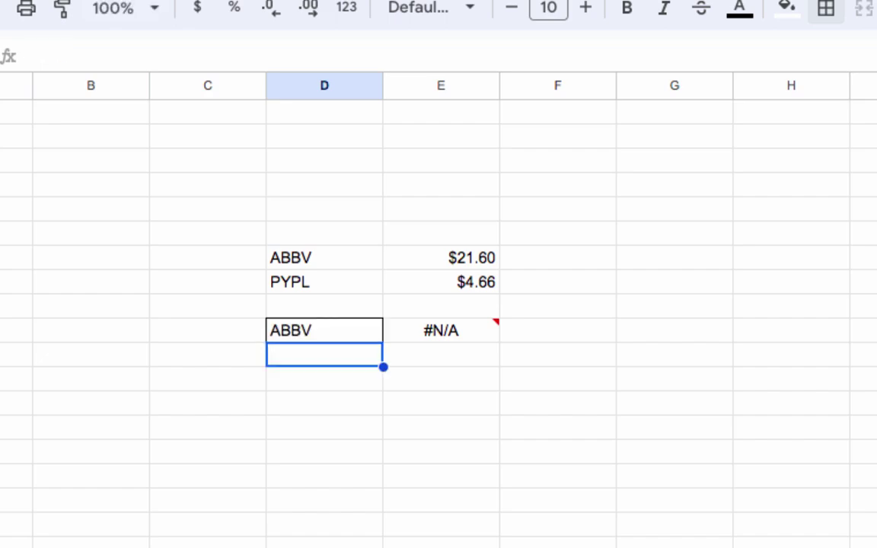
# Step: Compare the price in E10 with the AbbVie ABBV.NE quote on Yahoo Finance
pyautogui.click(438, 335)
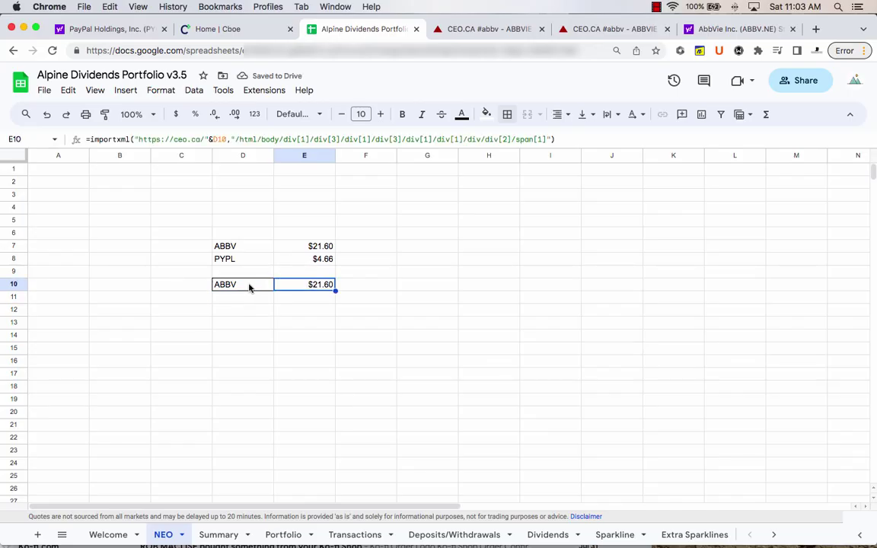
pyautogui.click(701, 31)
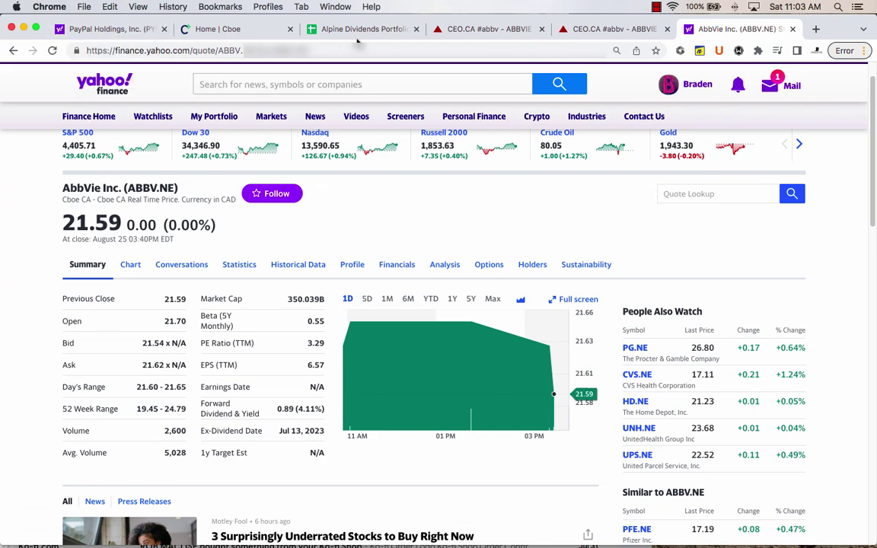
pyautogui.click(327, 32)
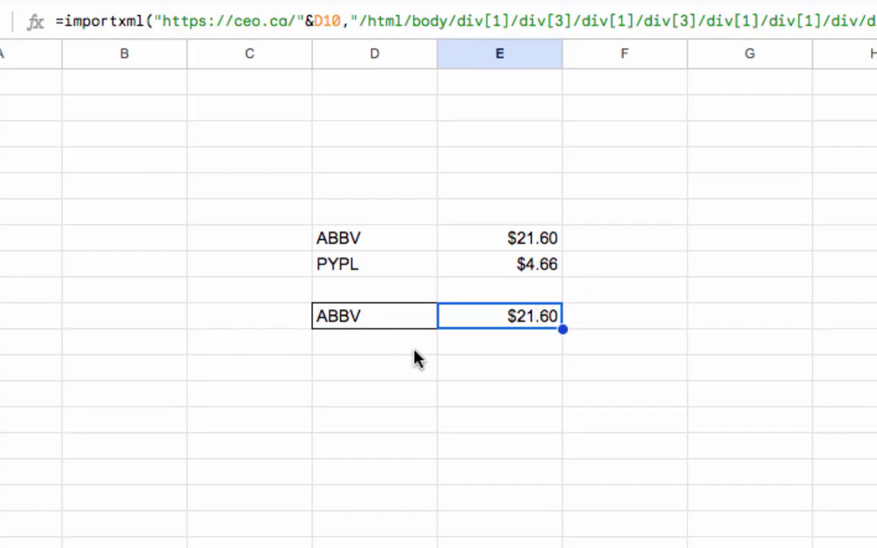
# Step: Replace the ticker in D10 with PYPL
pyautogui.click(378, 320)
pyautogui.doubleClick(378, 314)
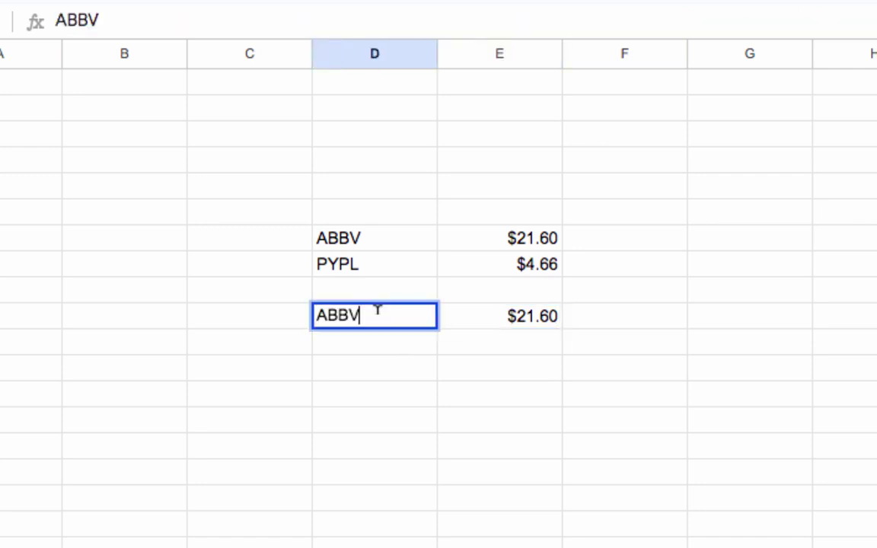
pyautogui.press('BackSpace')
pyautogui.press('BackSpace')
pyautogui.press('BackSpace')
pyautogui.press('BackSpace')
pyautogui.write('PYPL')
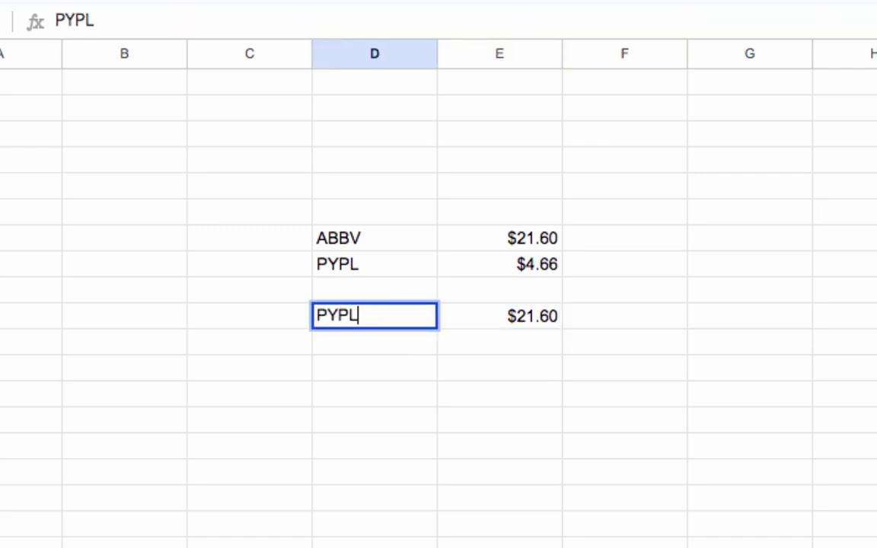
pyautogui.press('Return')
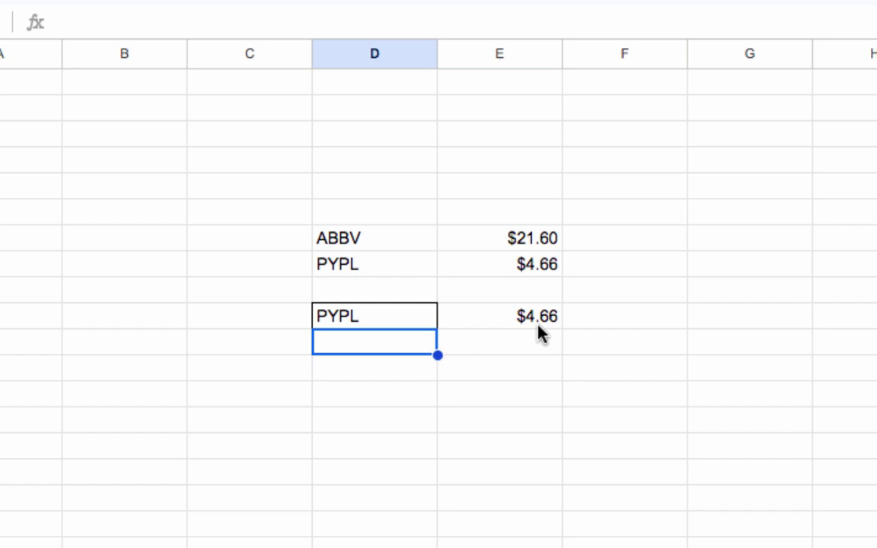
# Step: Replace the ticker in D10 with MMED
pyautogui.click(547, 322)
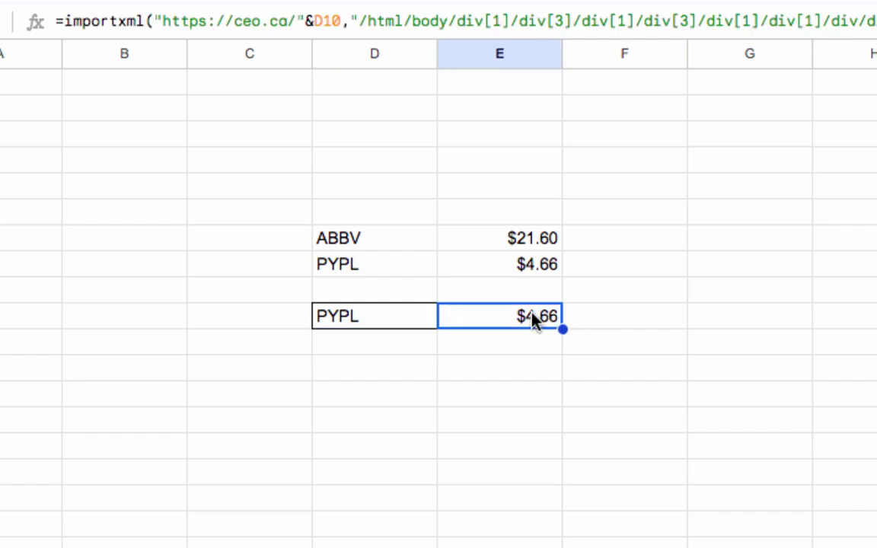
pyautogui.click(393, 312)
pyautogui.press('Delete')
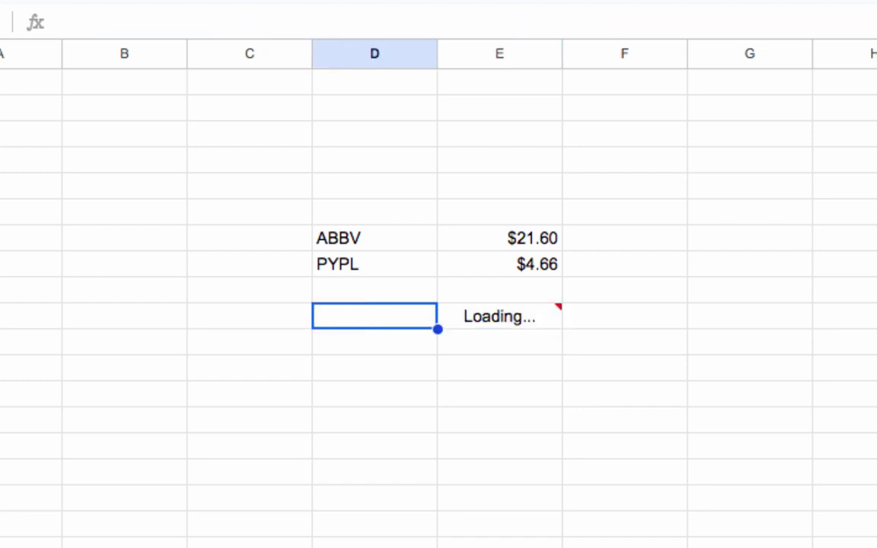
pyautogui.doubleClick(386, 315)
pyautogui.write('MMED')
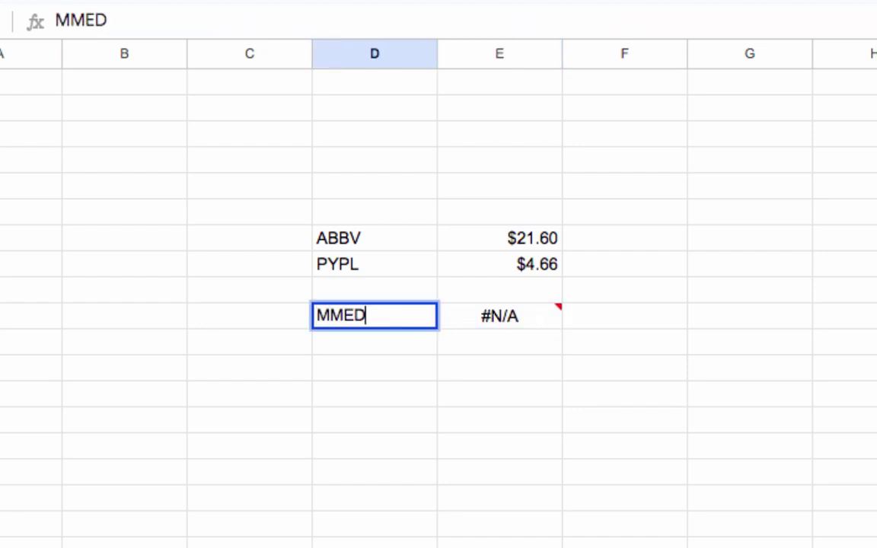
pyautogui.press('Return')
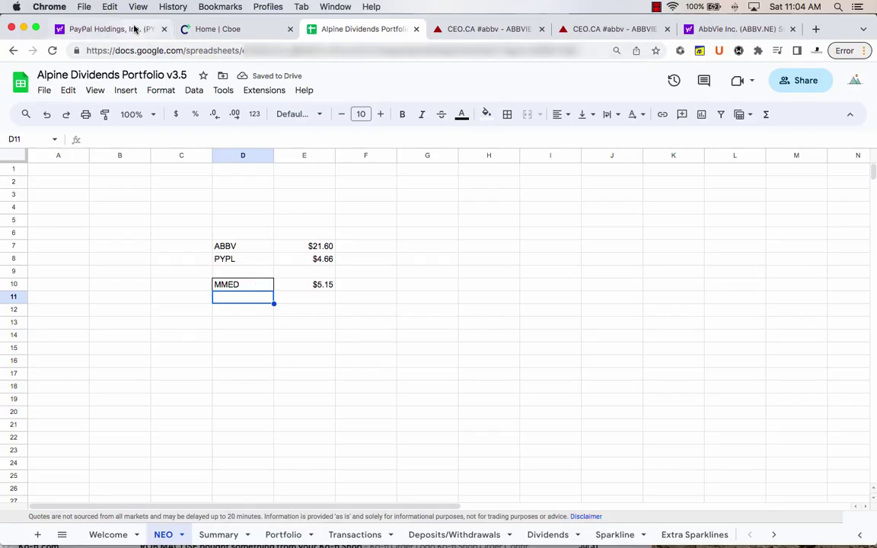
# Step: Look up MMED.NE on Yahoo Finance and compare its quote with the price in E10 of the spreadsheet
pyautogui.click(107, 29)
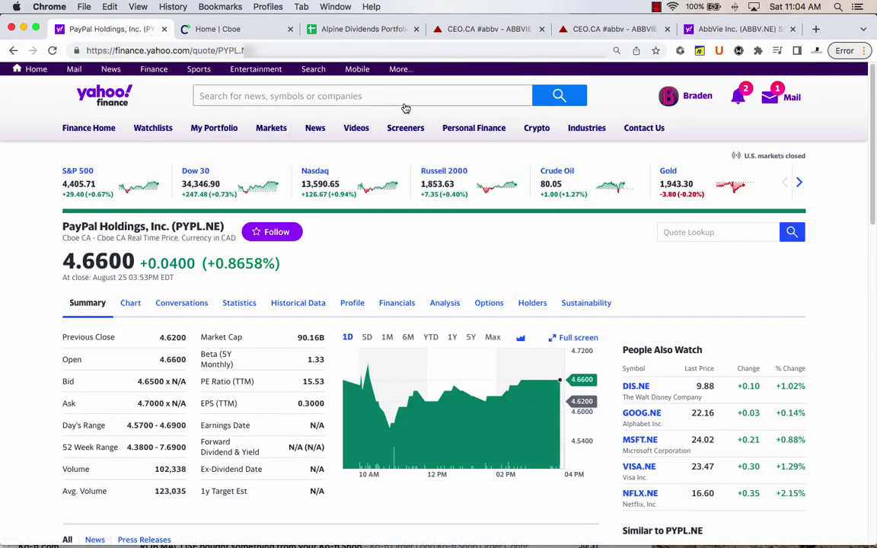
pyautogui.click(666, 232)
pyautogui.write('MMED')
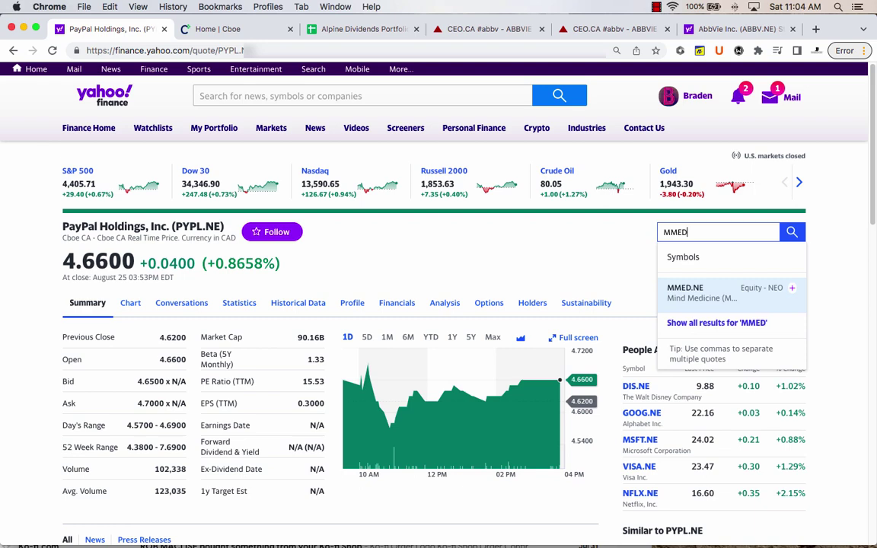
pyautogui.click(643, 263)
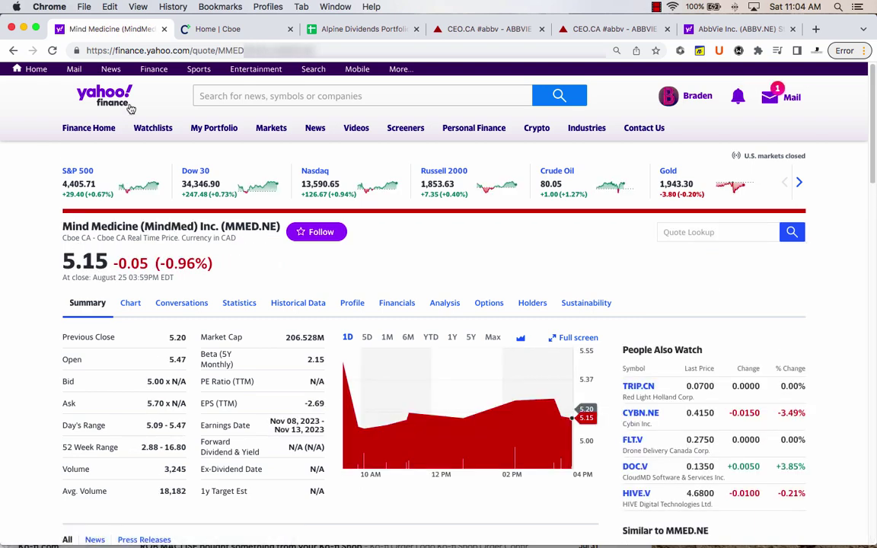
pyautogui.click(319, 29)
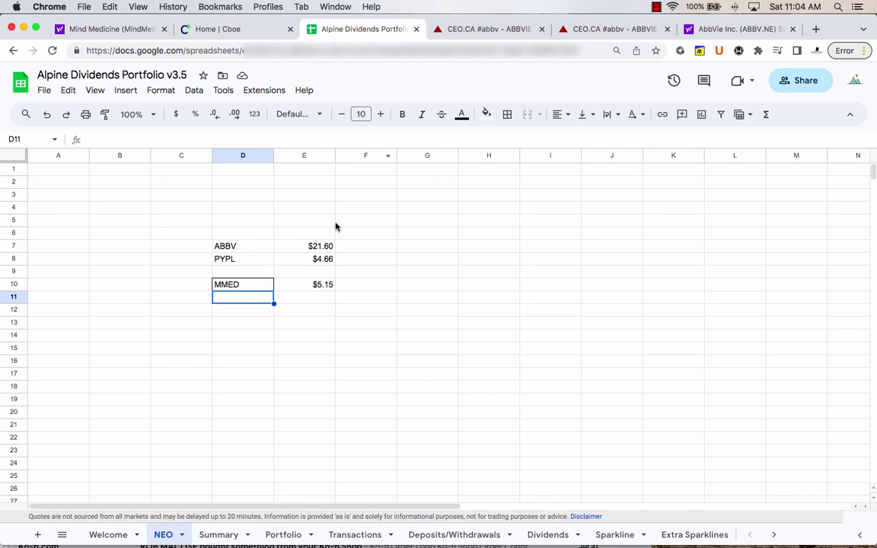
pyautogui.click(299, 286)
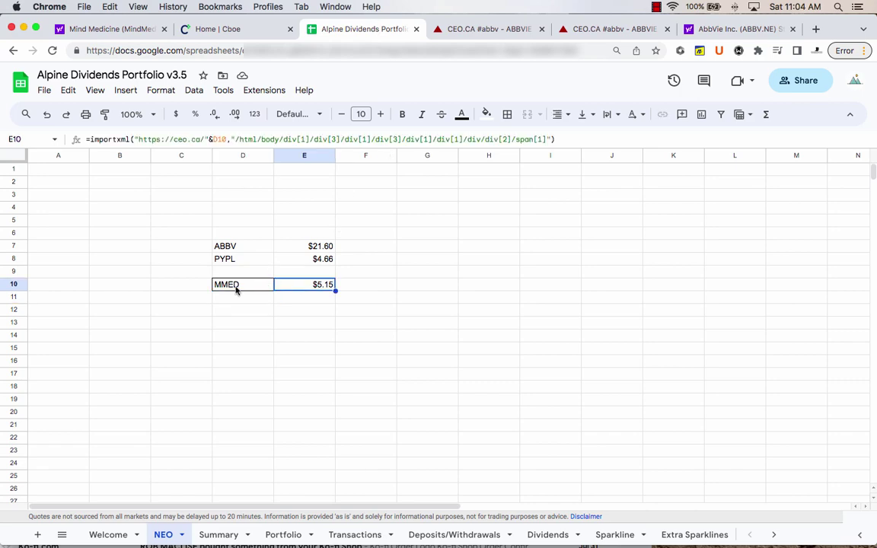
pyautogui.click(602, 29)
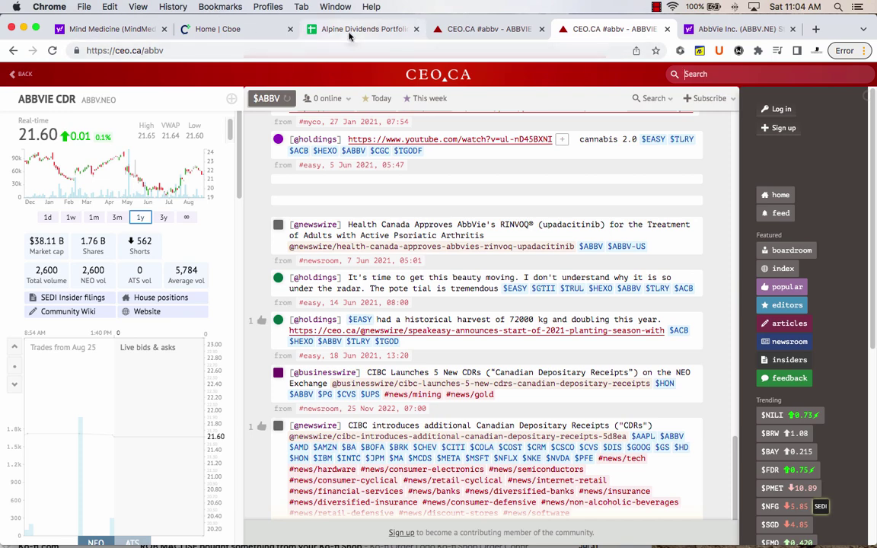
pyautogui.click(316, 31)
pyautogui.click(293, 272)
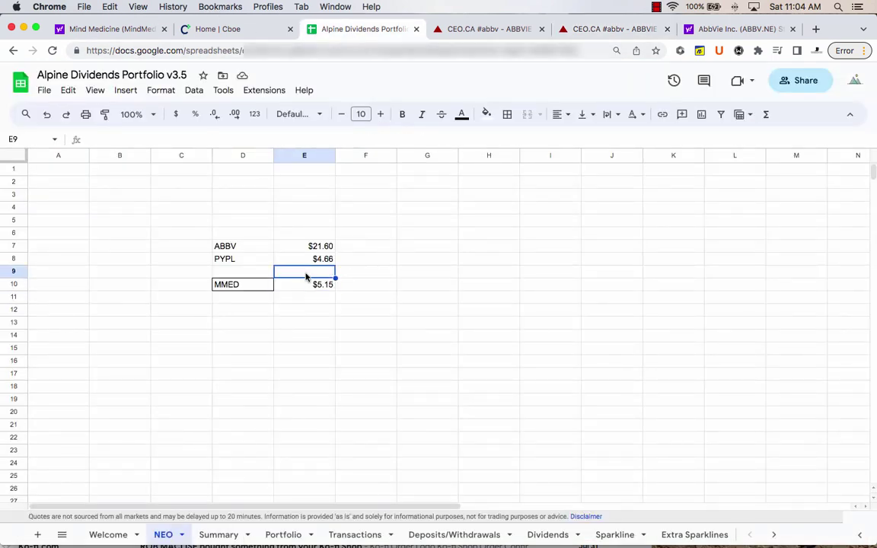
pyautogui.click(305, 288)
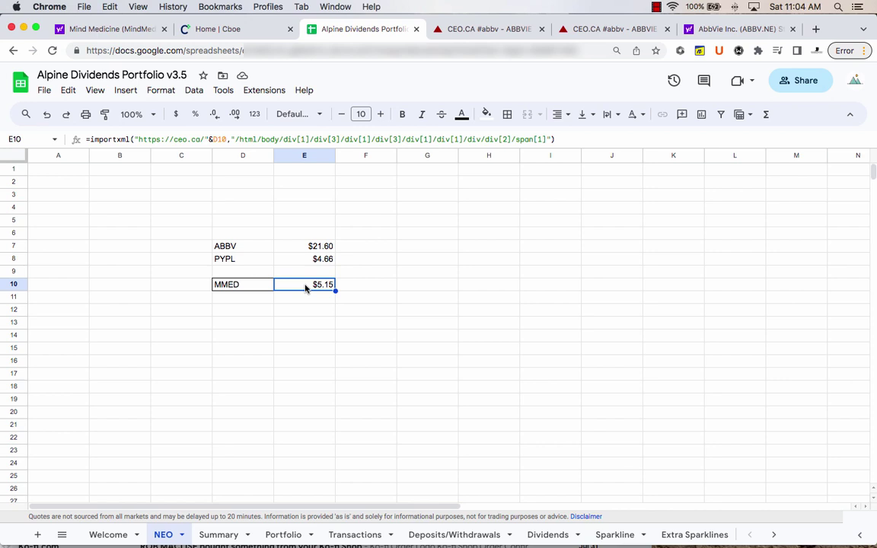
pyautogui.click(247, 297)
pyautogui.click(305, 286)
pyautogui.click(219, 534)
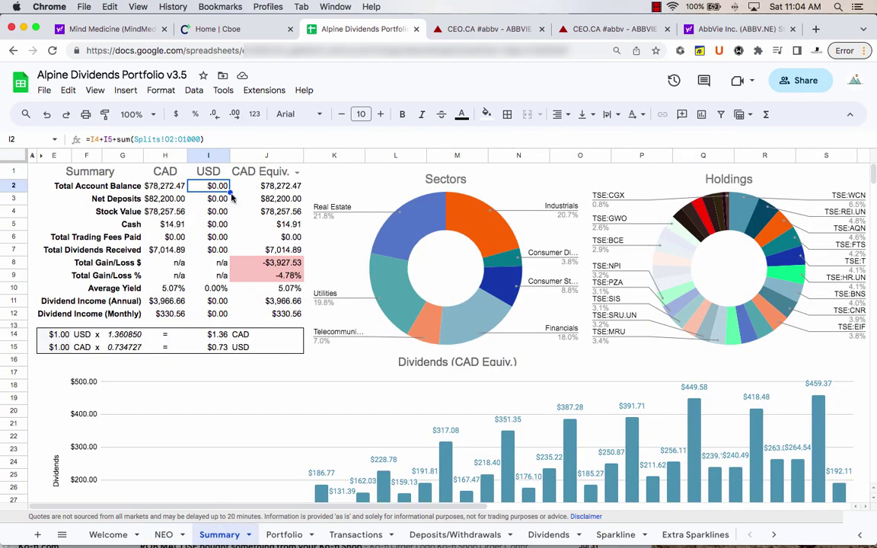
pyautogui.scroll(-2, 221, 251)
pyautogui.scroll(2, 232, 312)
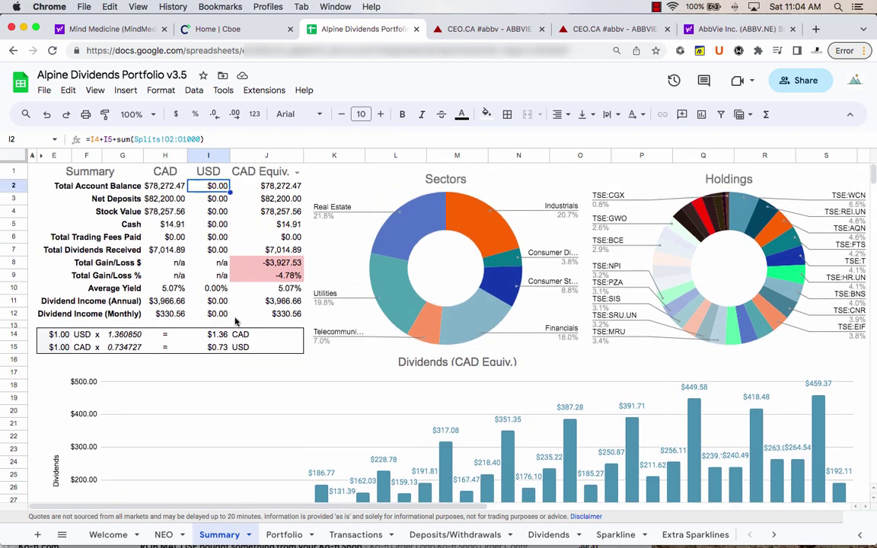
# Step: Enter the ticker NEO:PYPL in C34 of the Portfolio sheet and inspect that row's name and current price formulas
pyautogui.click(282, 534)
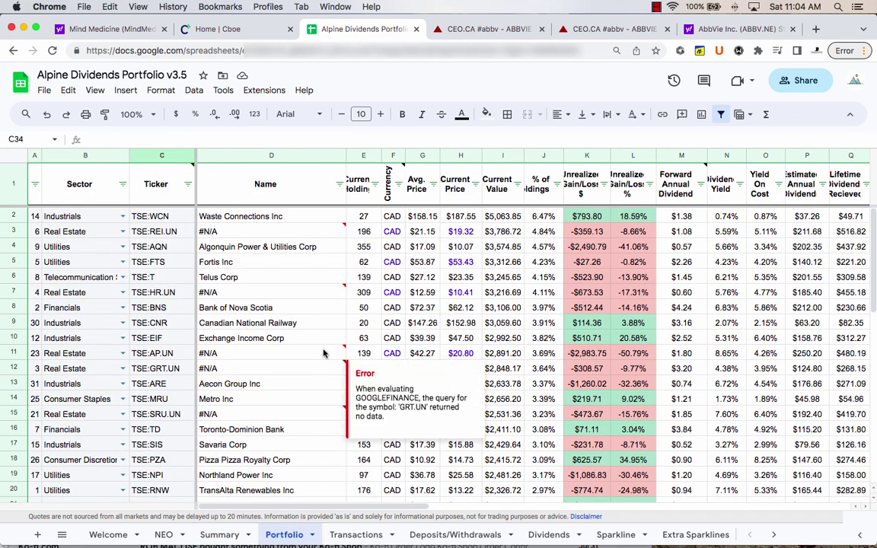
pyautogui.scroll(-5, 252, 307)
pyautogui.scroll(-2, 253, 307)
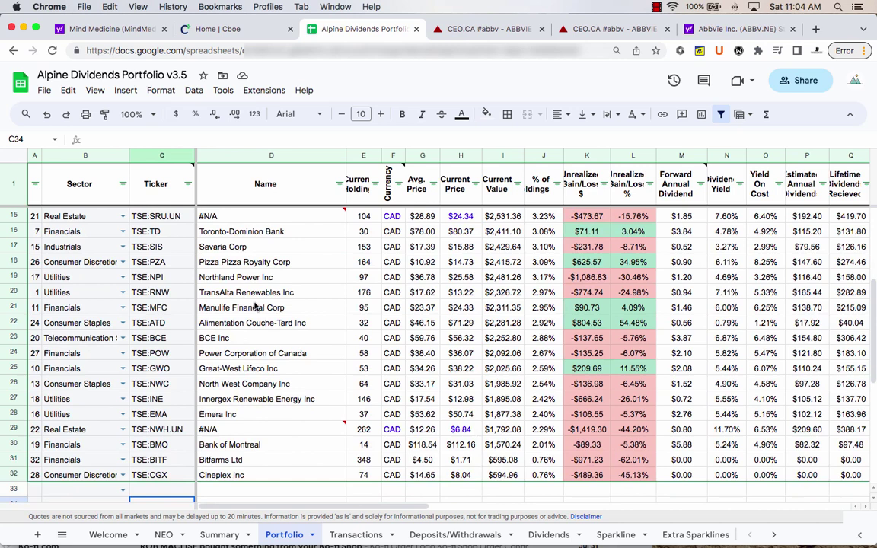
pyautogui.scroll(-1, 236, 333)
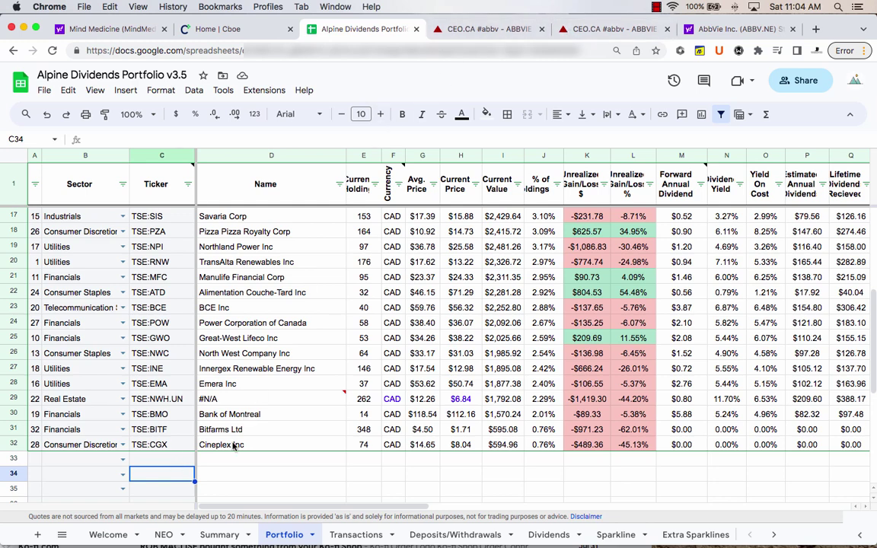
pyautogui.scroll(-2, 185, 449)
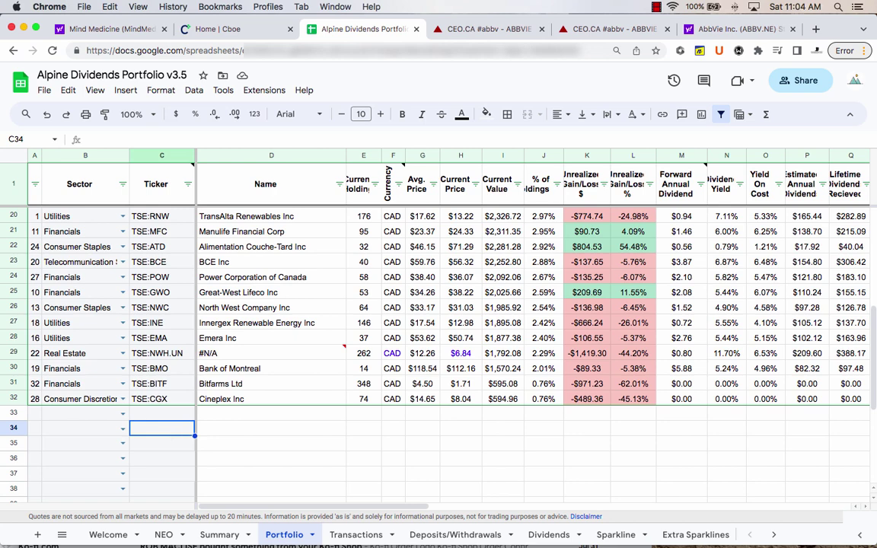
pyautogui.write('NEO')
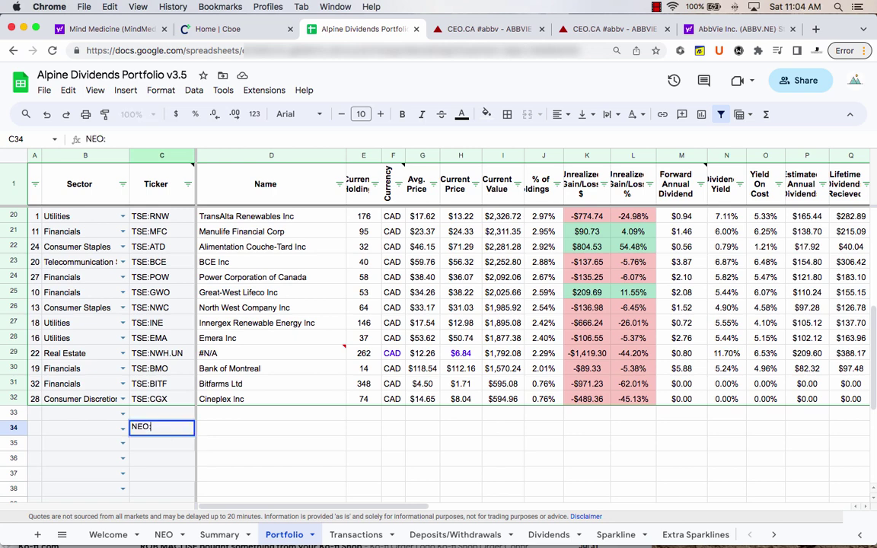
pyautogui.write(':PYPL')
pyautogui.press('Return')
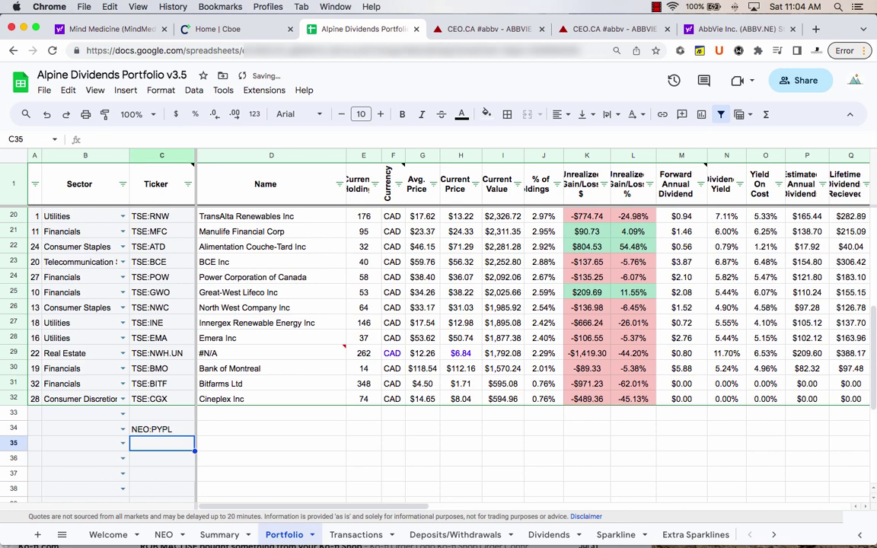
pyautogui.click(236, 430)
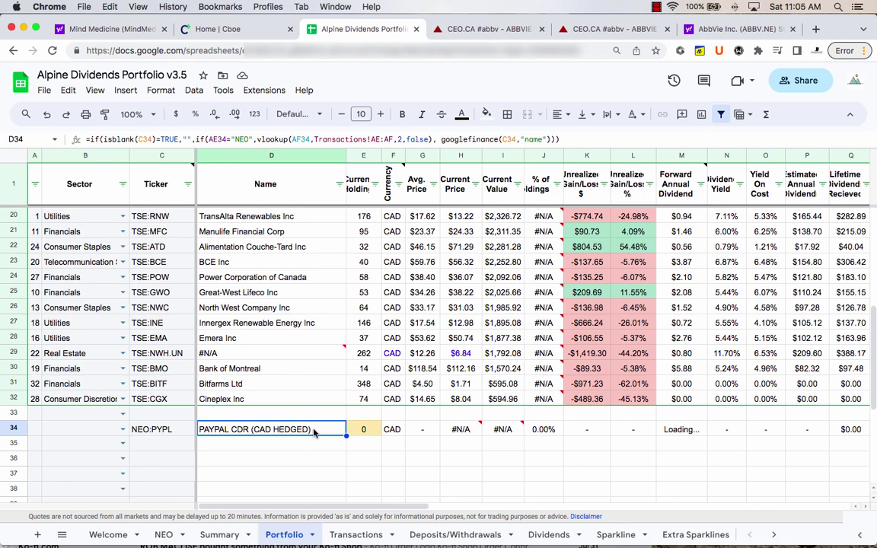
pyautogui.click(463, 428)
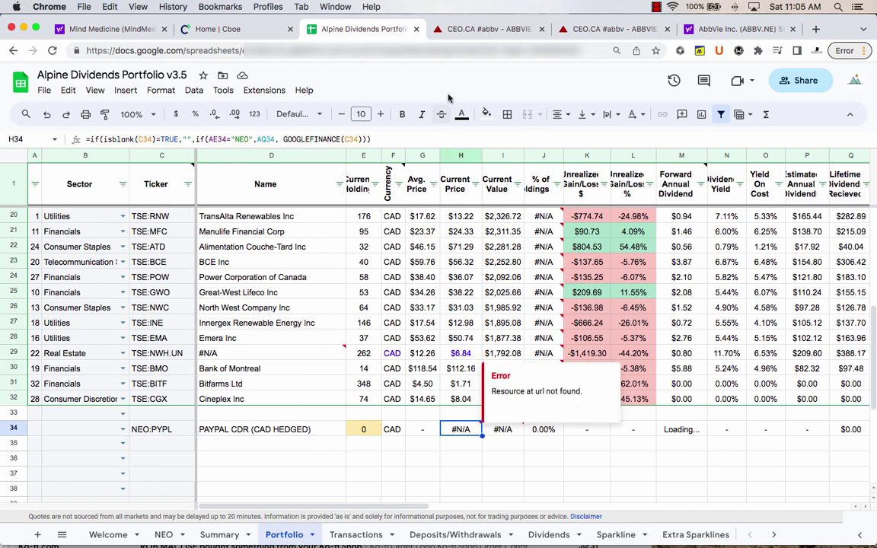
# Step: Copy the full PYPL IMPORTXML formula text from E8 of the NEO sheet
pyautogui.click(164, 535)
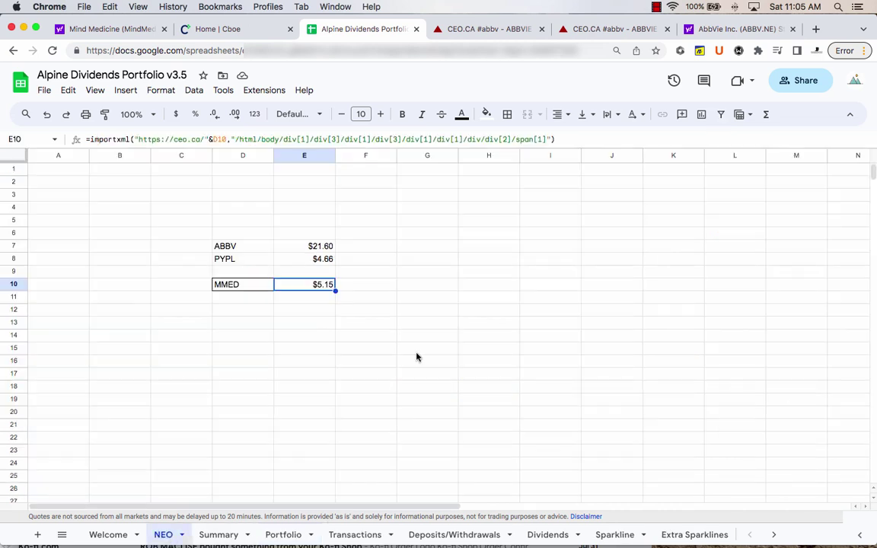
pyautogui.click(245, 259)
pyautogui.click(288, 259)
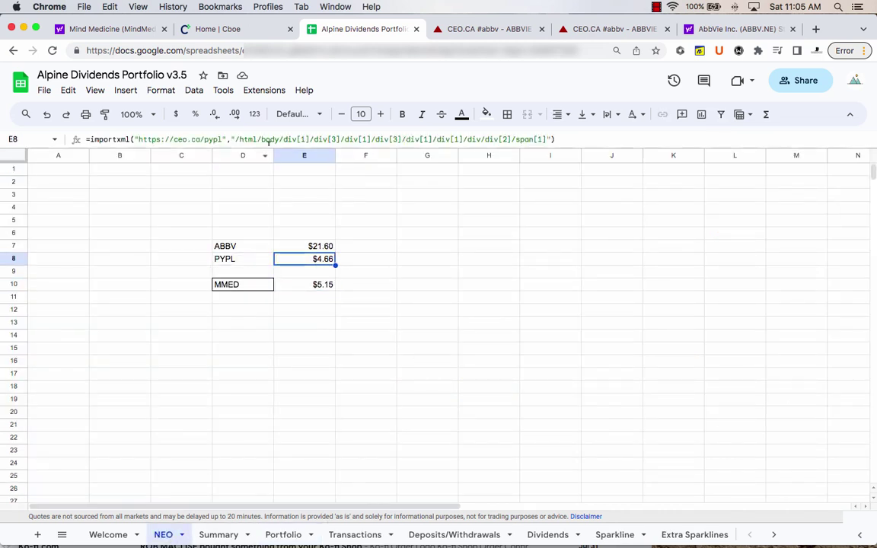
pyautogui.tripleClick(232, 140)
pyautogui.hotkey('ctrl', 'c')
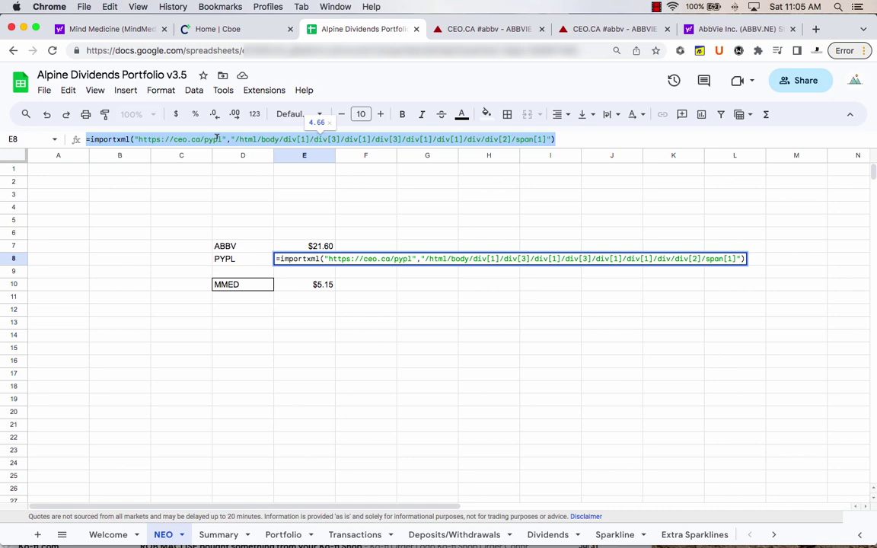
pyautogui.click(298, 452)
# Step: Replace the current price formula in H34 of the Portfolio sheet with the copied CEO.CA IMPORTXML formula
pyautogui.click(284, 534)
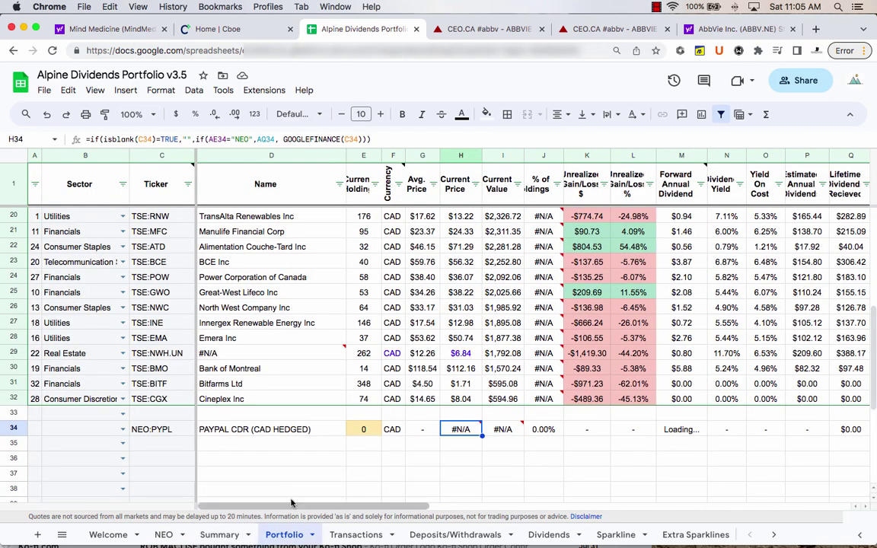
pyautogui.moveTo(461, 431)
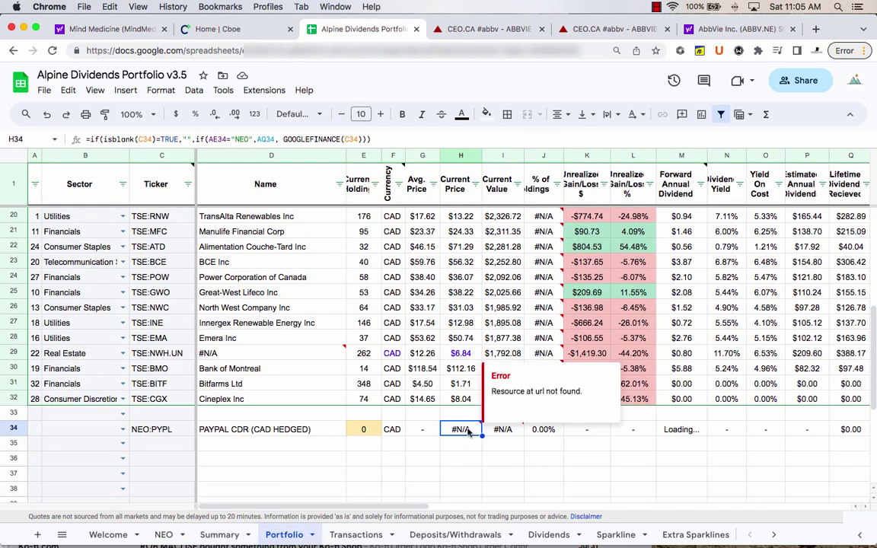
pyautogui.press('Delete')
pyautogui.hotkey('ctrl', 'v')
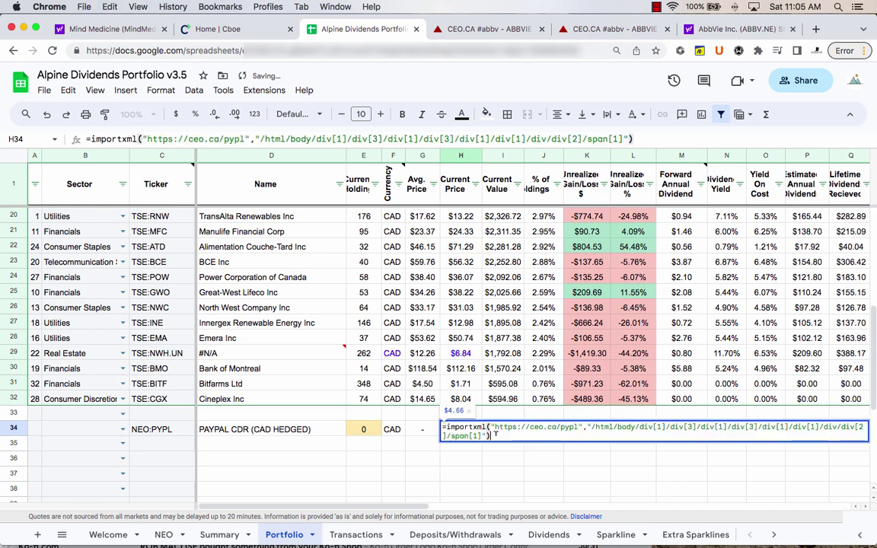
pyautogui.press('Return')
pyautogui.press('Up')
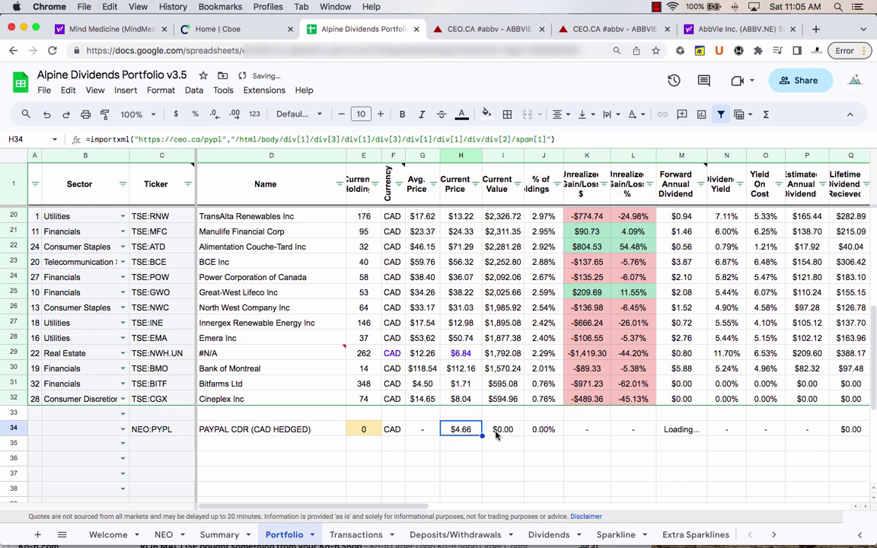
pyautogui.click(496, 432)
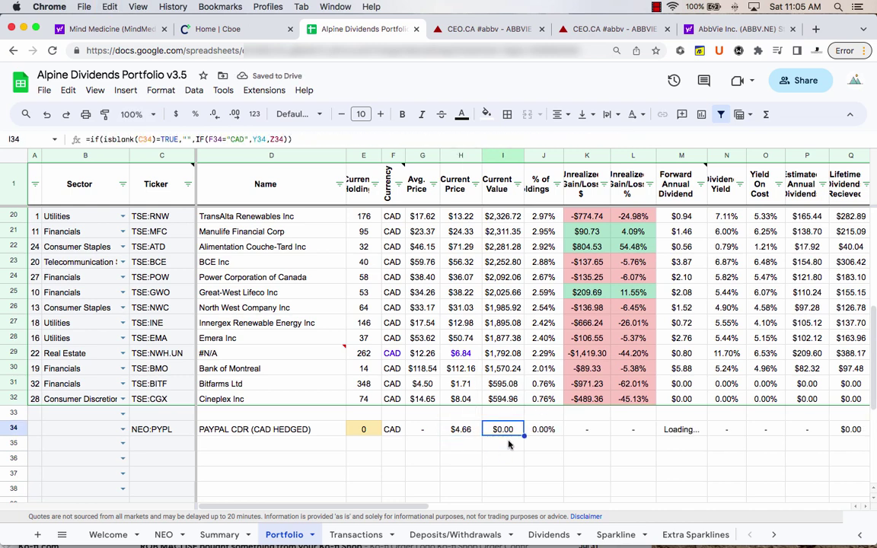
# Step: Enter the ticker NEO:PYPL in B740 of the Transactions sheet, below the last recorded transaction
pyautogui.click(358, 535)
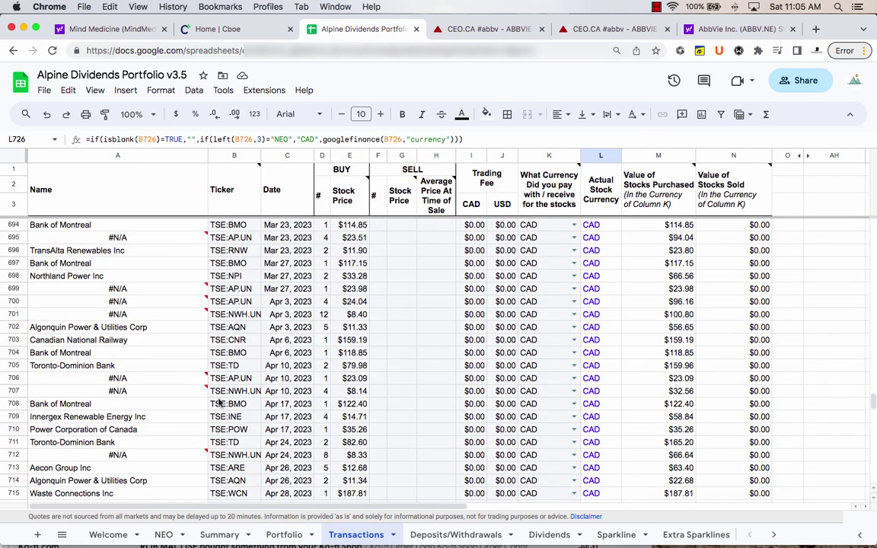
pyautogui.click(222, 404)
pyautogui.hotkey('ctrl', 'Down')
pyautogui.scroll(-2, 235, 417)
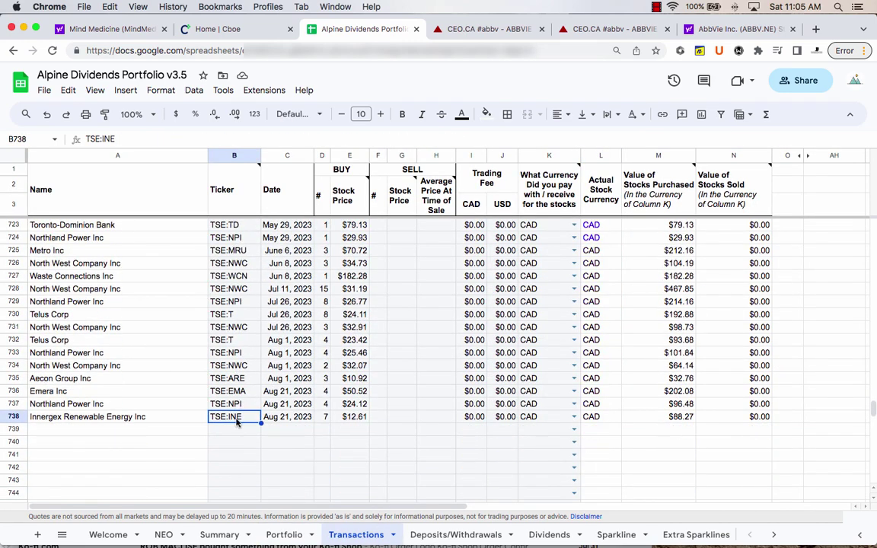
pyautogui.click(235, 442)
pyautogui.write('TSE:')
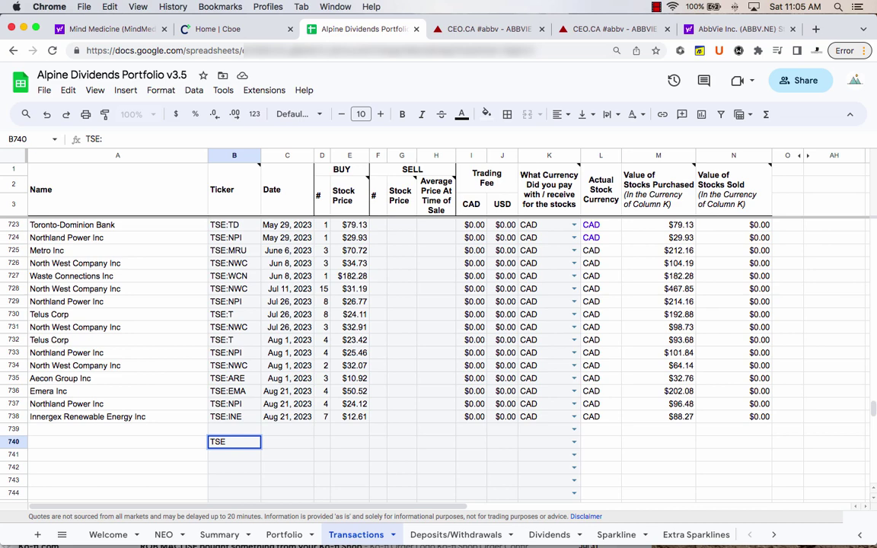
pyautogui.press('BackSpace')
pyautogui.press('BackSpace')
pyautogui.press('BackSpace')
pyautogui.press('BackSpace')
pyautogui.write('NEO:P')
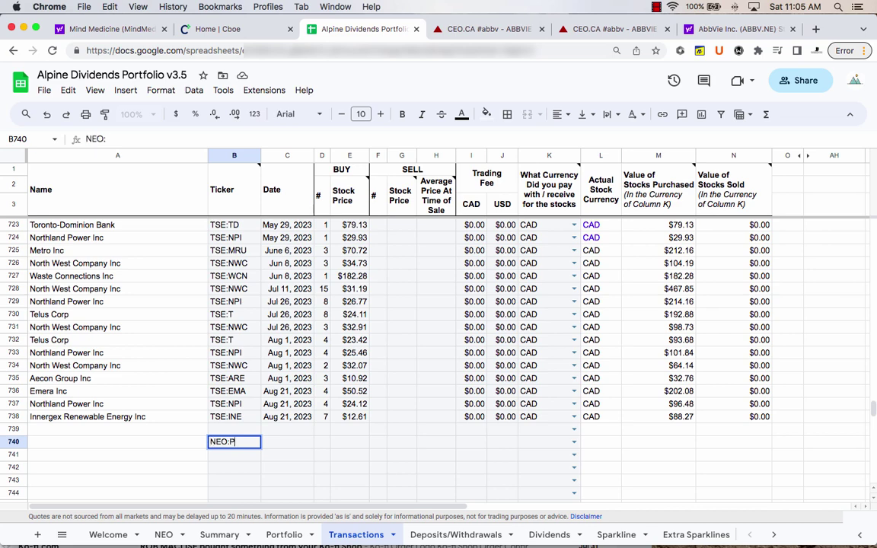
pyautogui.write('YPL')
pyautogui.press('Tab')
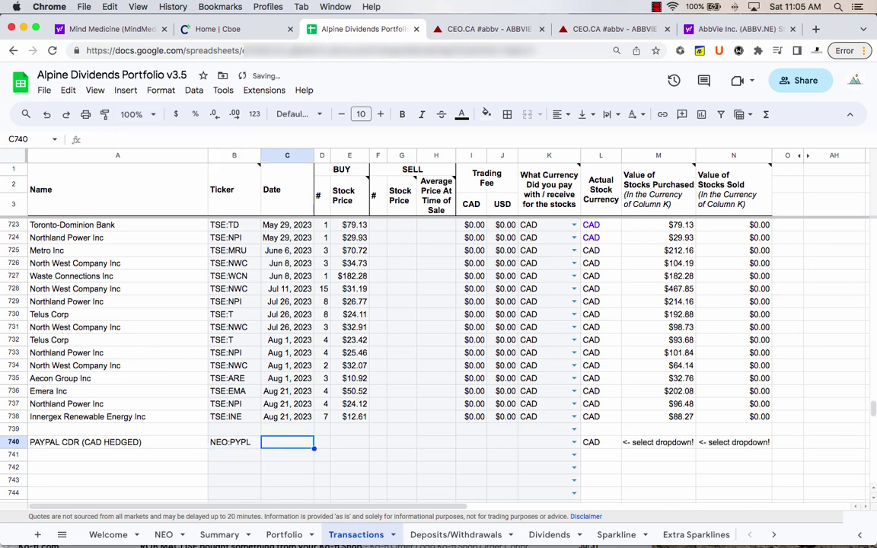
# Step: Record the PYPL purchase in row 740 of the Transactions sheet: date Aug 1, 2023, 2 shares bought at $4.00
pyautogui.write('aug 1, 2023')
pyautogui.press('Tab')
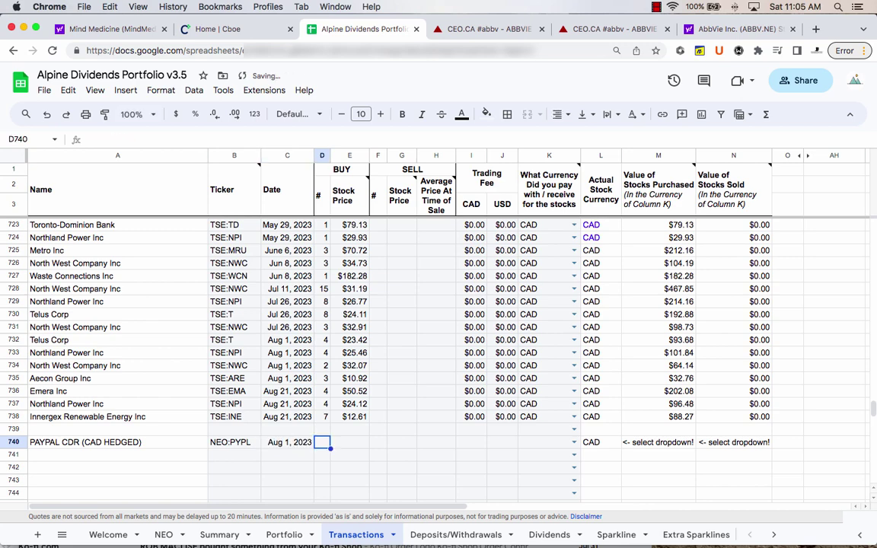
pyautogui.write('2')
pyautogui.press('Tab')
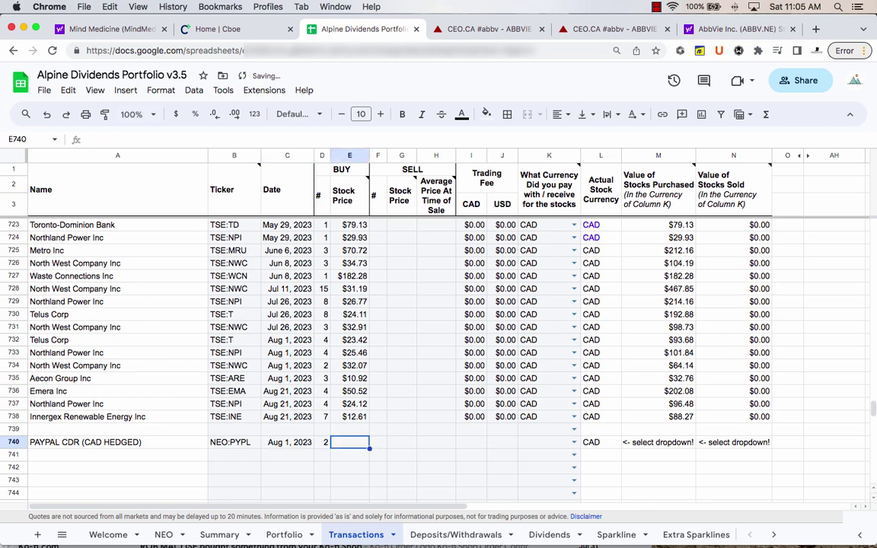
pyautogui.write('4.0')
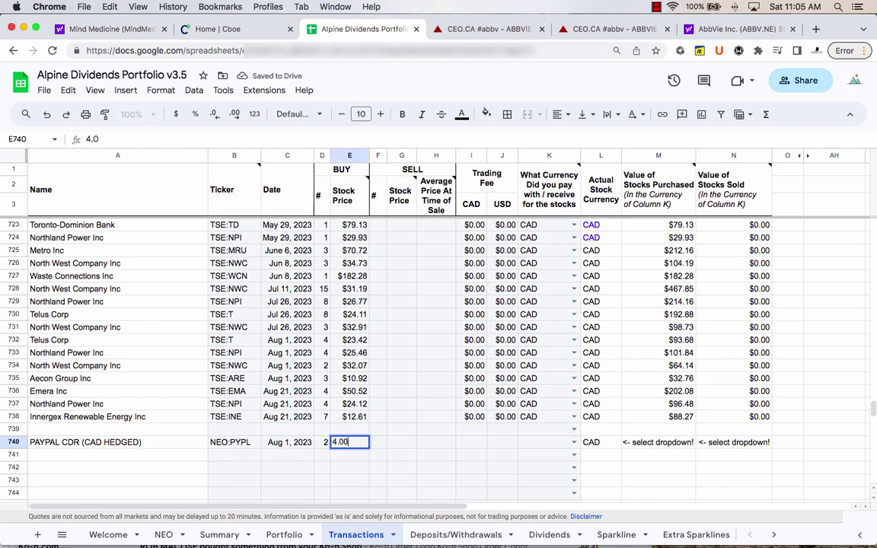
pyautogui.press('Return')
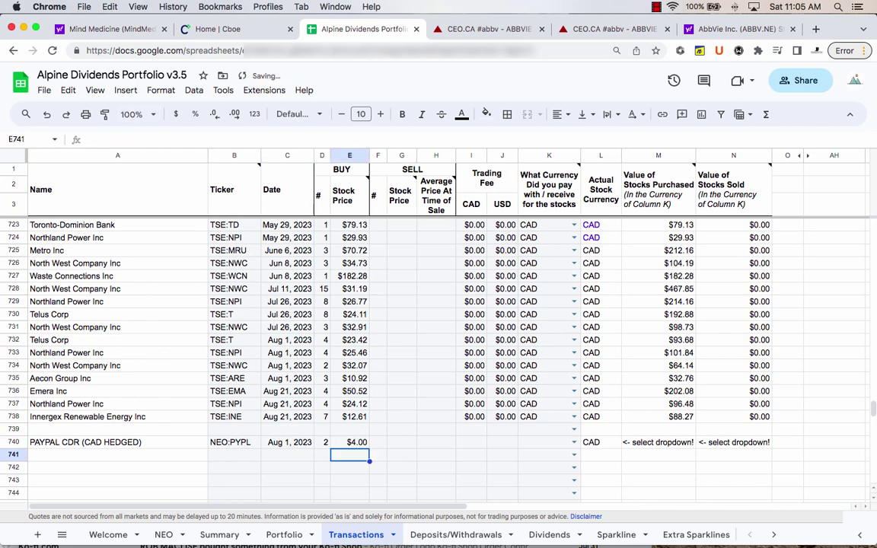
pyautogui.click(481, 441)
pyautogui.write('o')
pyautogui.press('Tab')
pyautogui.write('o')
pyautogui.press('Tab')
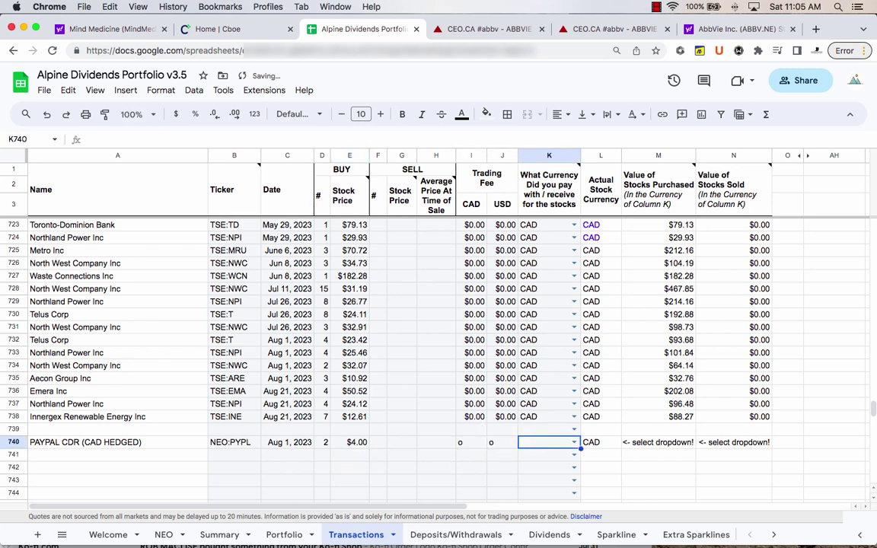
# Step: Set the payment currency in row 740 to CAD and both the CAD and USD trading fees to 0
pyautogui.write('CAD')
pyautogui.press('Return')
pyautogui.click(457, 444)
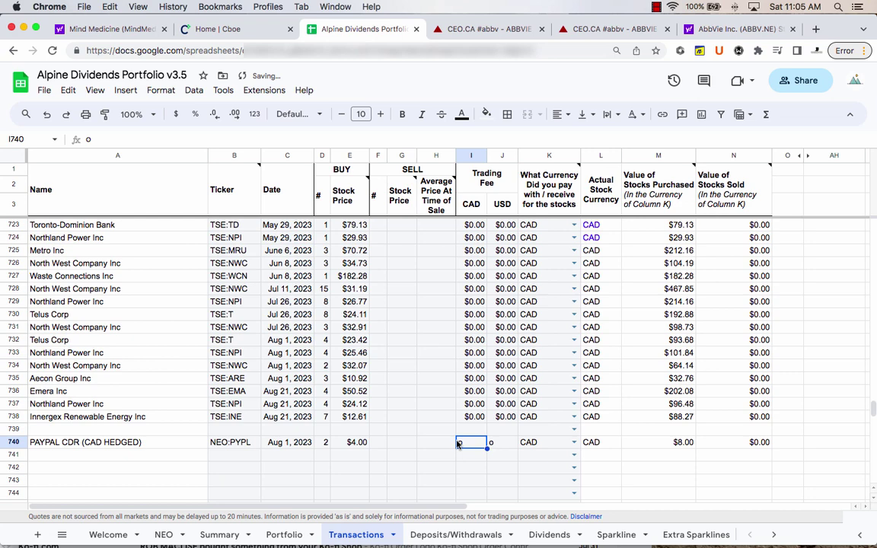
pyautogui.write('0')
pyautogui.press('Tab')
pyautogui.write('0')
pyautogui.press('Tab')
pyautogui.click(402, 481)
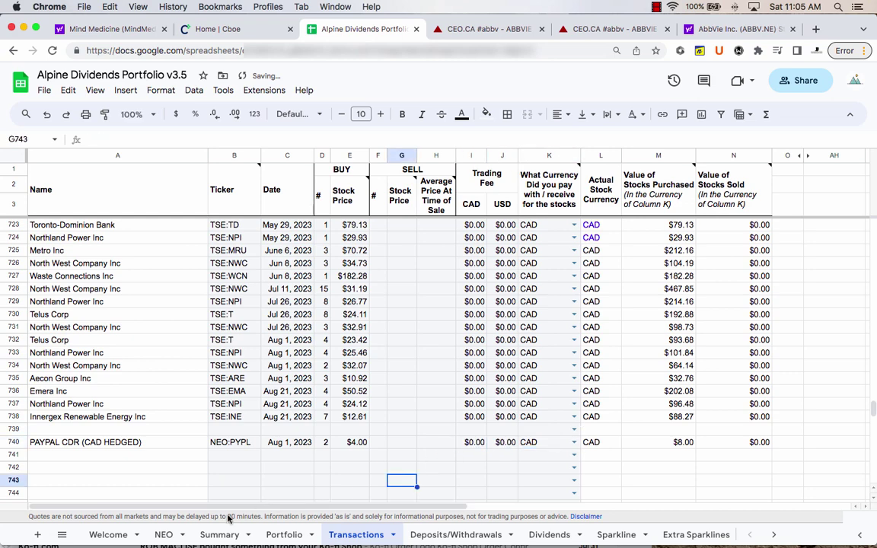
# Step: Check the NEO:PYPL holding in row 34 of the Portfolio sheet and in the Summary sheet's Holdings chart
pyautogui.click(163, 535)
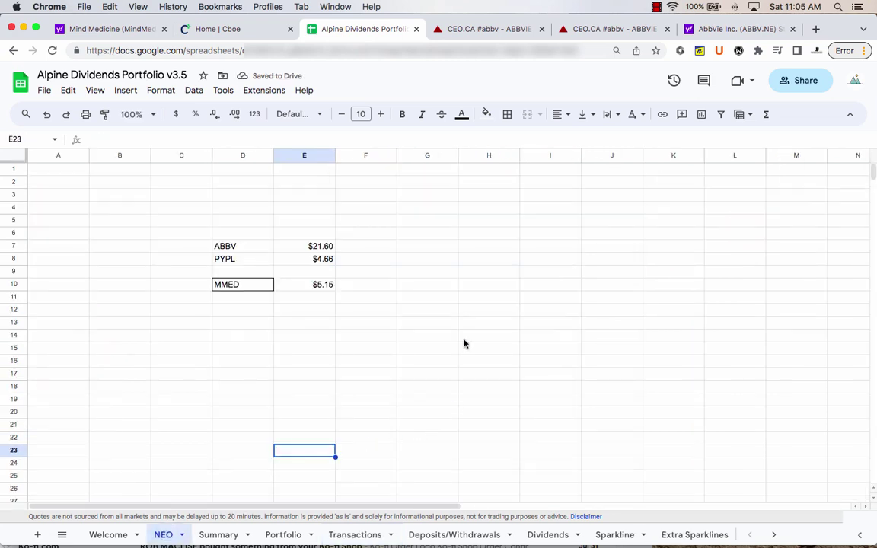
pyautogui.click(283, 534)
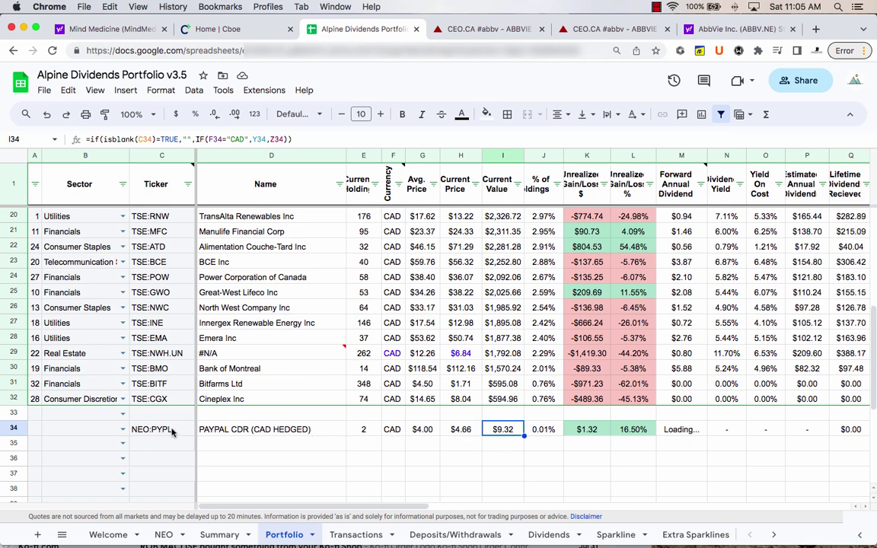
pyautogui.click(222, 534)
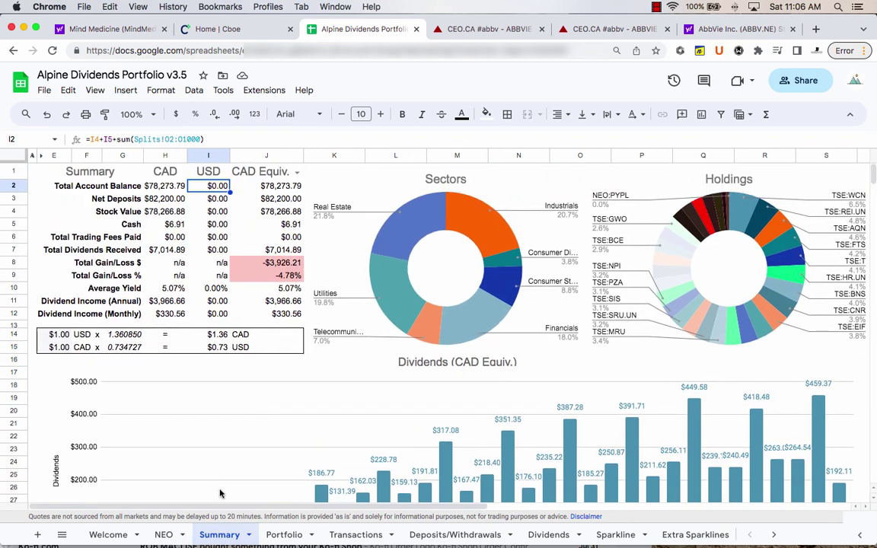
# Step: Review the ticker and price block C6:F11 on the NEO sheet and select the MMED ticker in D10
pyautogui.click(167, 536)
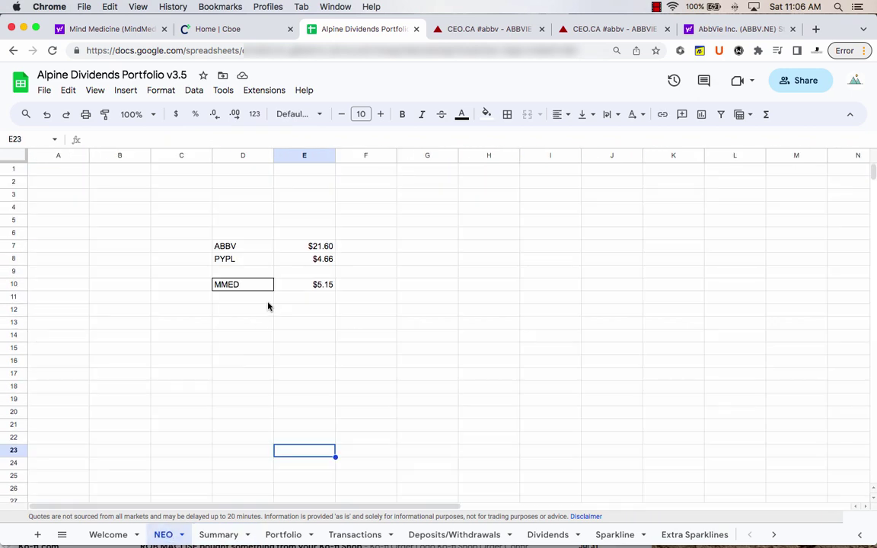
pyautogui.click(180, 235)
pyautogui.moveTo(329, 278); pyautogui.dragTo(356, 297)
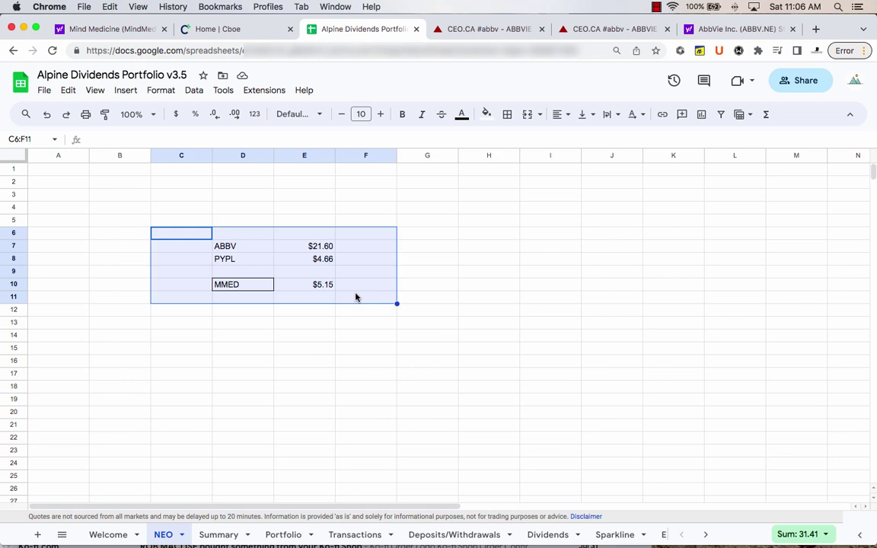
pyautogui.click(269, 288)
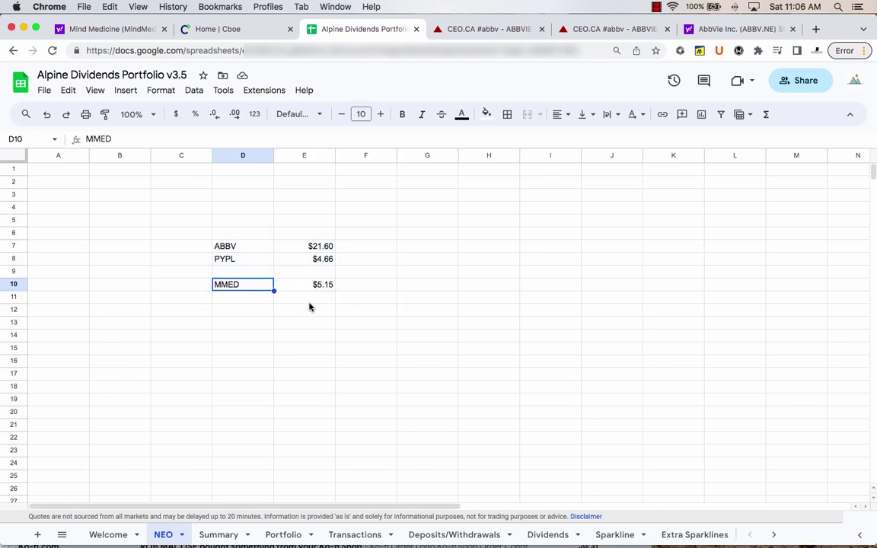